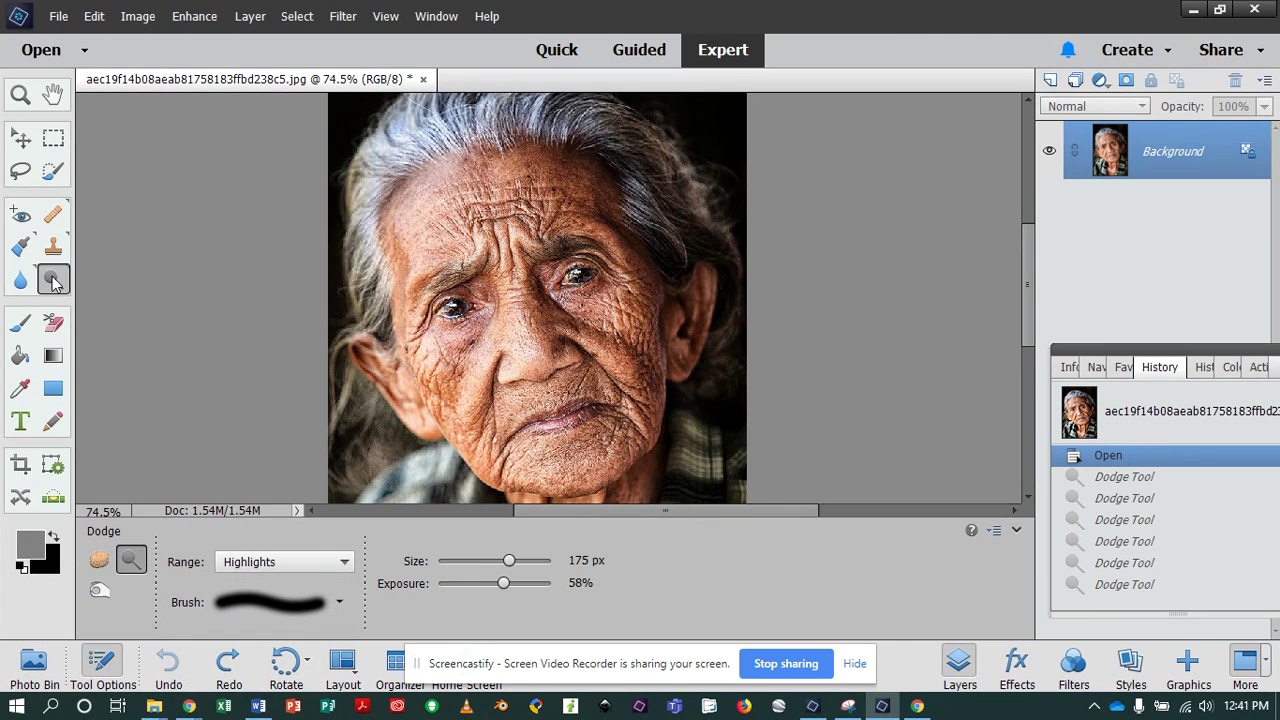
Step: Examine the Sponge tool's mode options, keep Desaturate, and return to the Dodge tool
{"action": "key", "text": "s"}
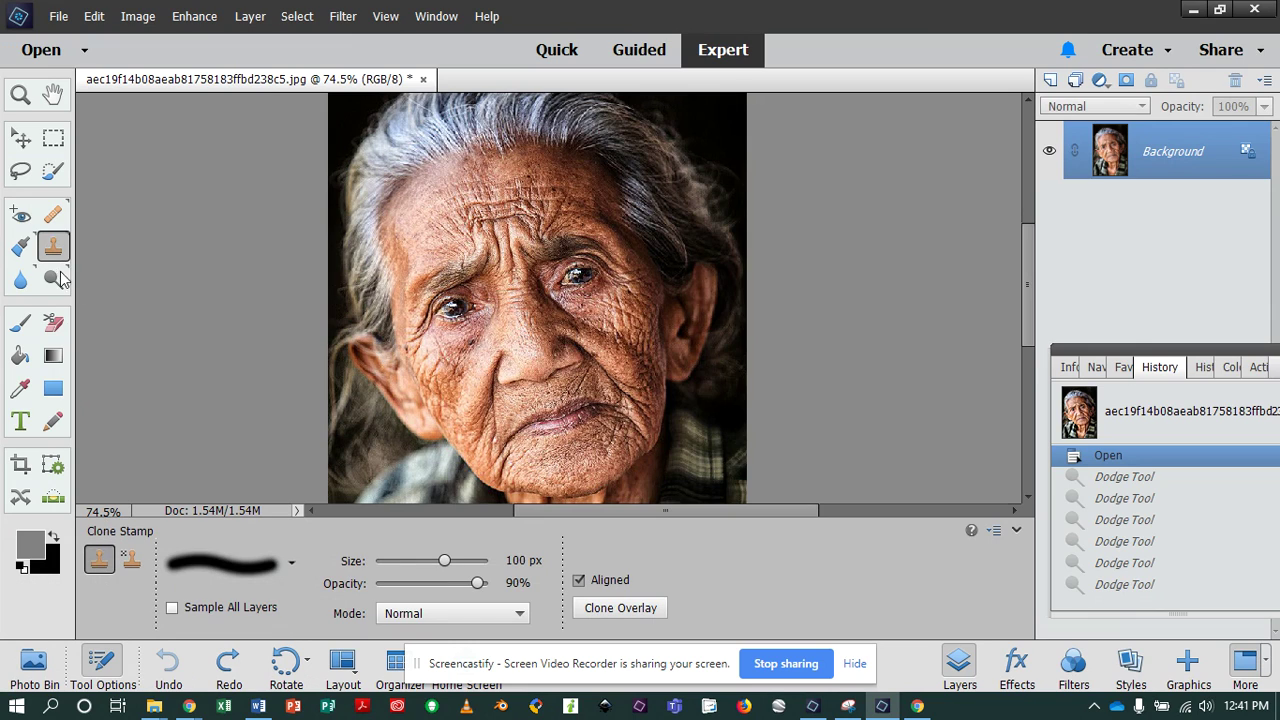
{"action": "left_click", "coordinate": [54, 280]}
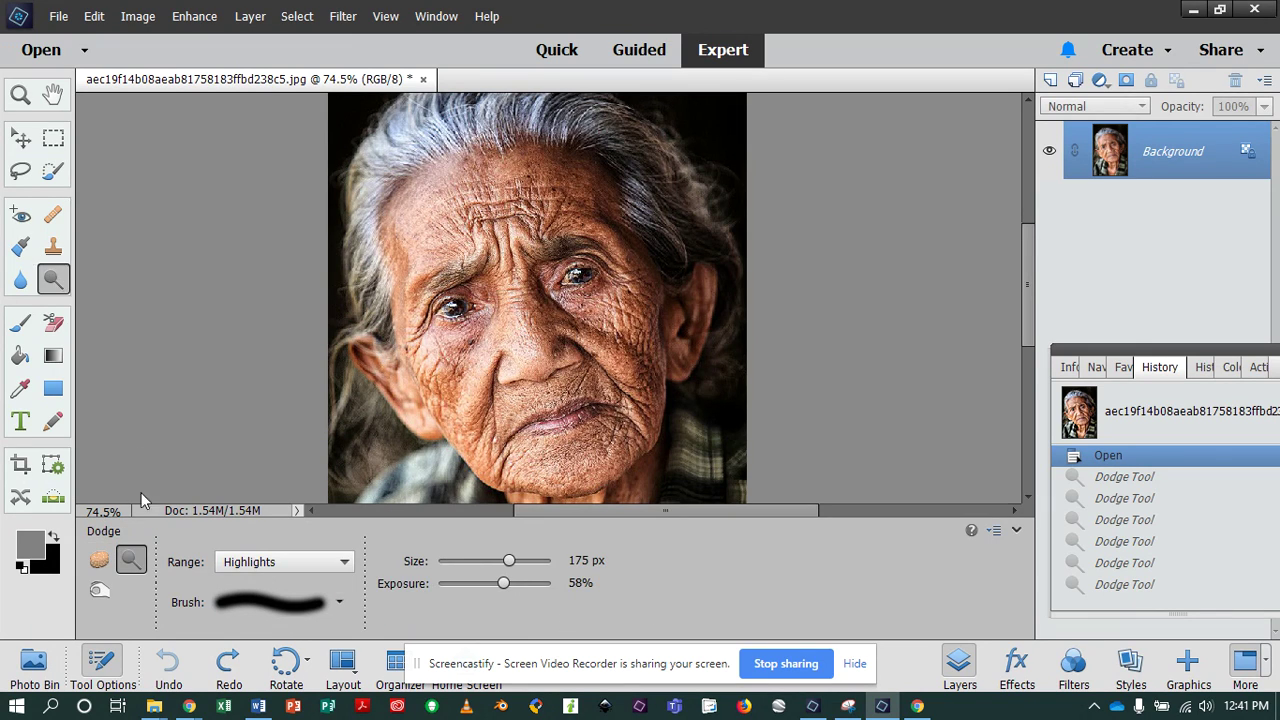
{"action": "left_click", "coordinate": [99, 562]}
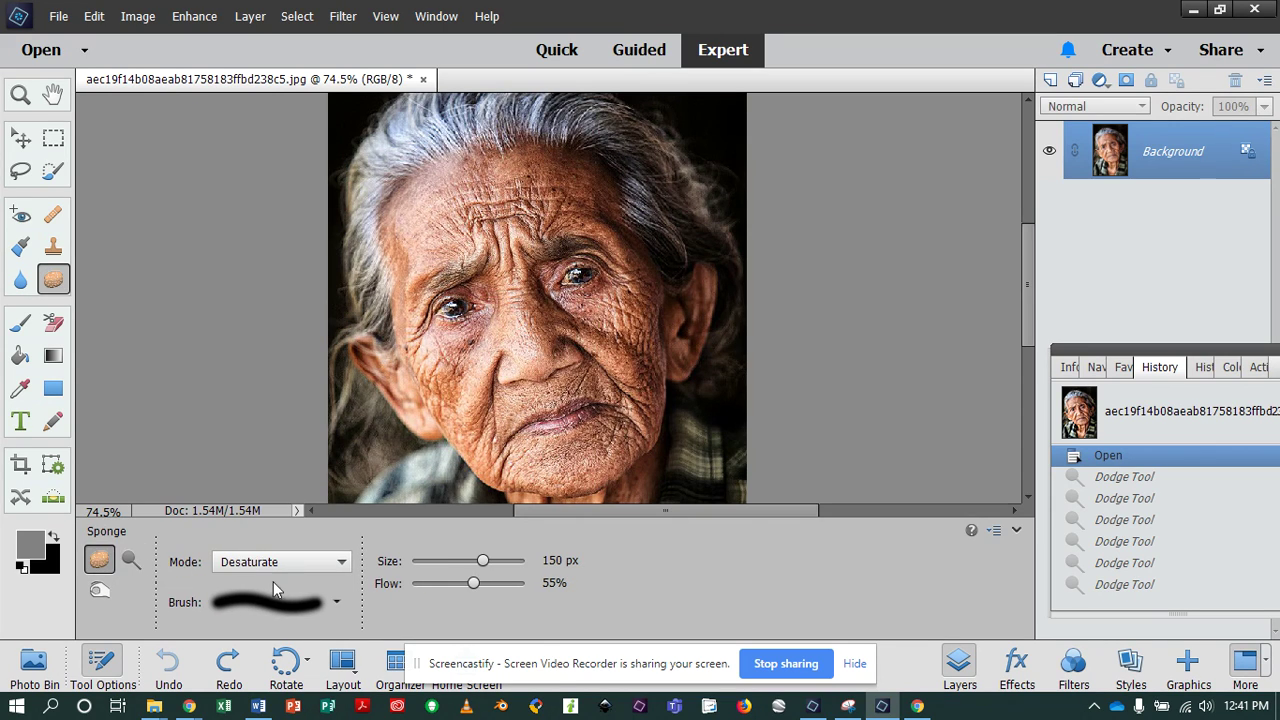
{"action": "left_click", "coordinate": [283, 565]}
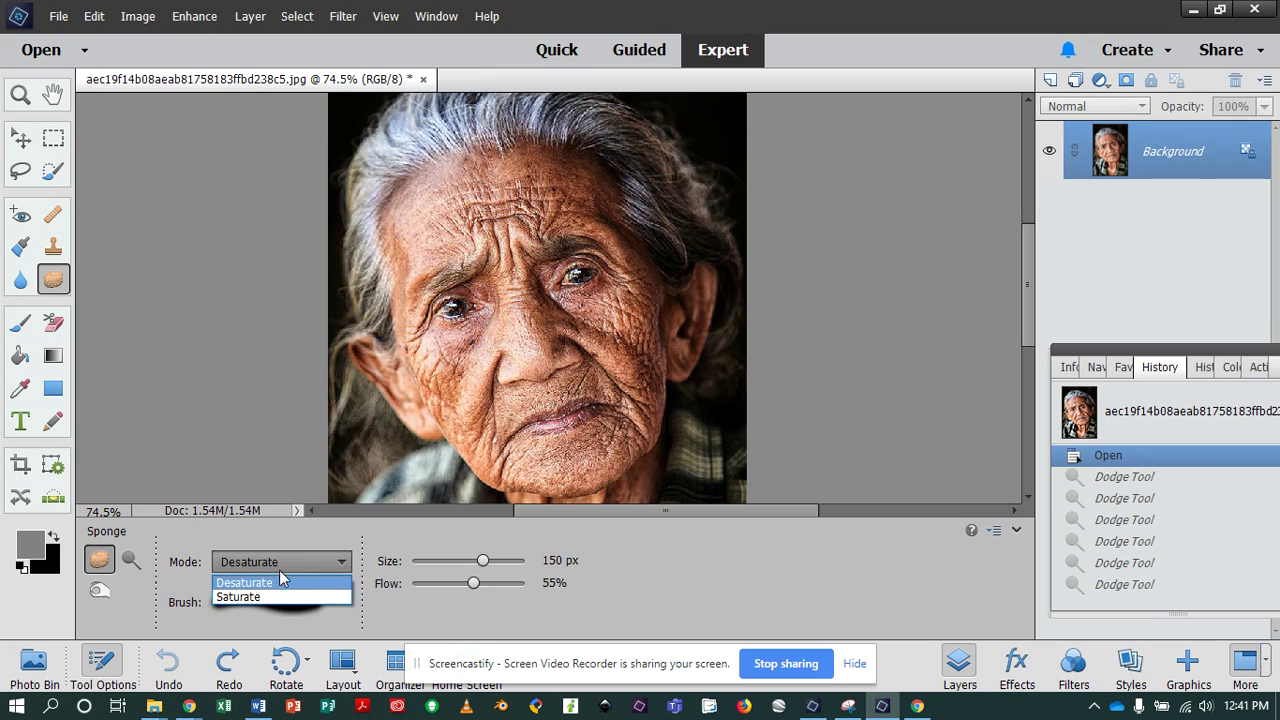
{"action": "left_click", "coordinate": [280, 572]}
{"action": "left_click", "coordinate": [131, 561]}
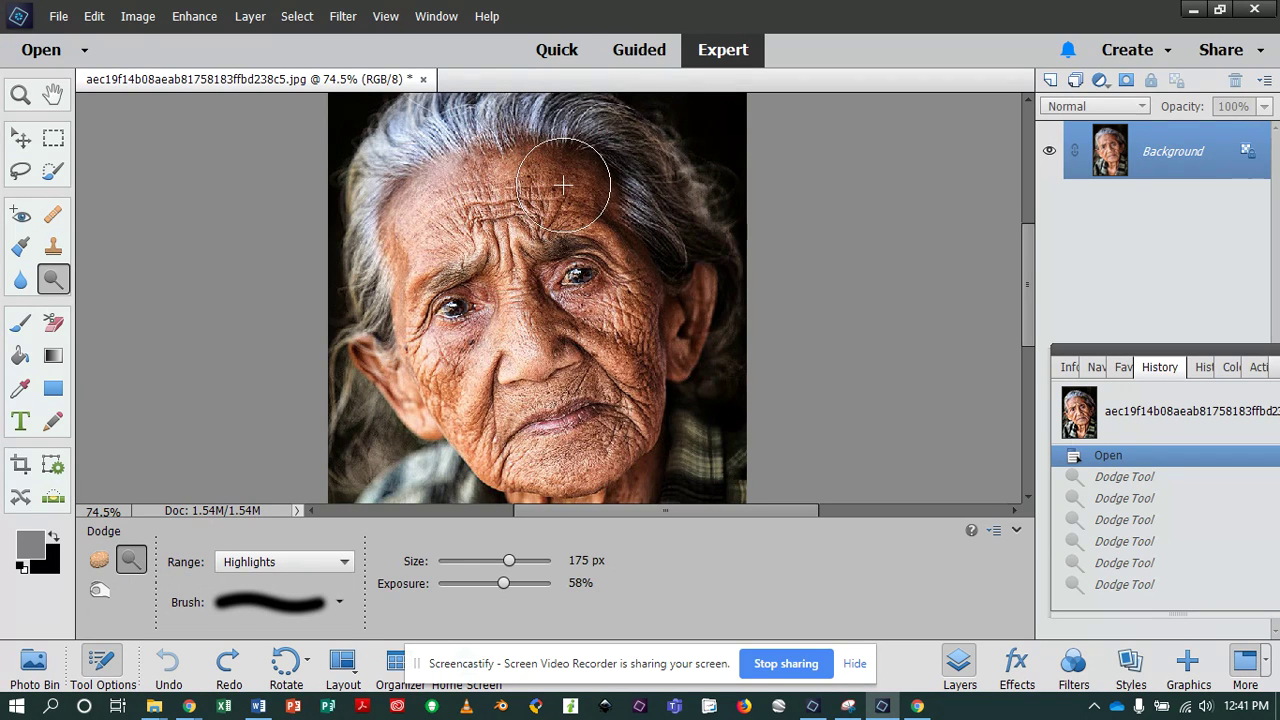
Step: Switch to the Burn tool and reduce its brush size to 100 px
{"action": "left_click", "coordinate": [99, 590]}
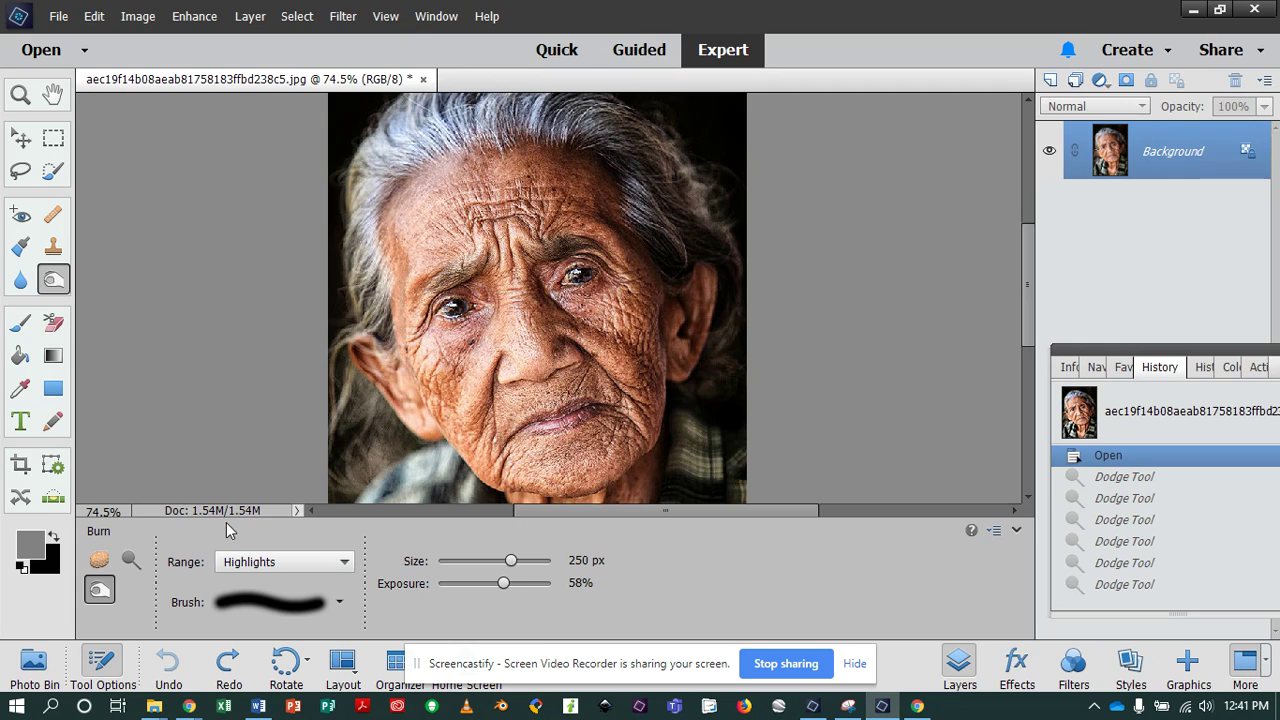
{"action": "key", "text": "bracketleft"}
{"action": "key", "text": "bracketleft"}
{"action": "key", "text": "bracketleft"}
{"action": "key", "text": "bracketleft"}
{"action": "key", "text": "bracketleft"}
{"action": "key", "text": "bracketleft"}
{"action": "key", "text": "bracketright"}
{"action": "key", "text": "bracketright"}
Step: Set the Burn tool's range to Midtones
{"action": "left_click", "coordinate": [329, 565]}
{"action": "left_click", "coordinate": [258, 563]}
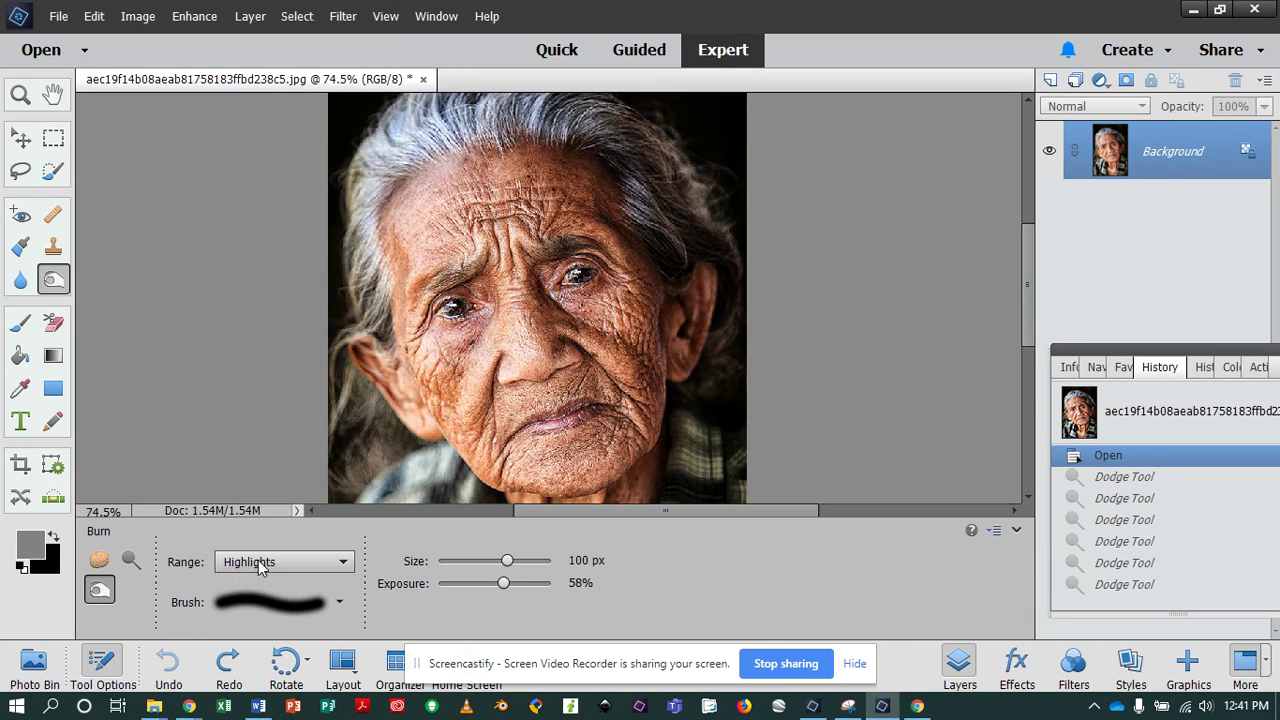
{"action": "left_click", "coordinate": [285, 563]}
{"action": "left_click", "coordinate": [283, 597]}
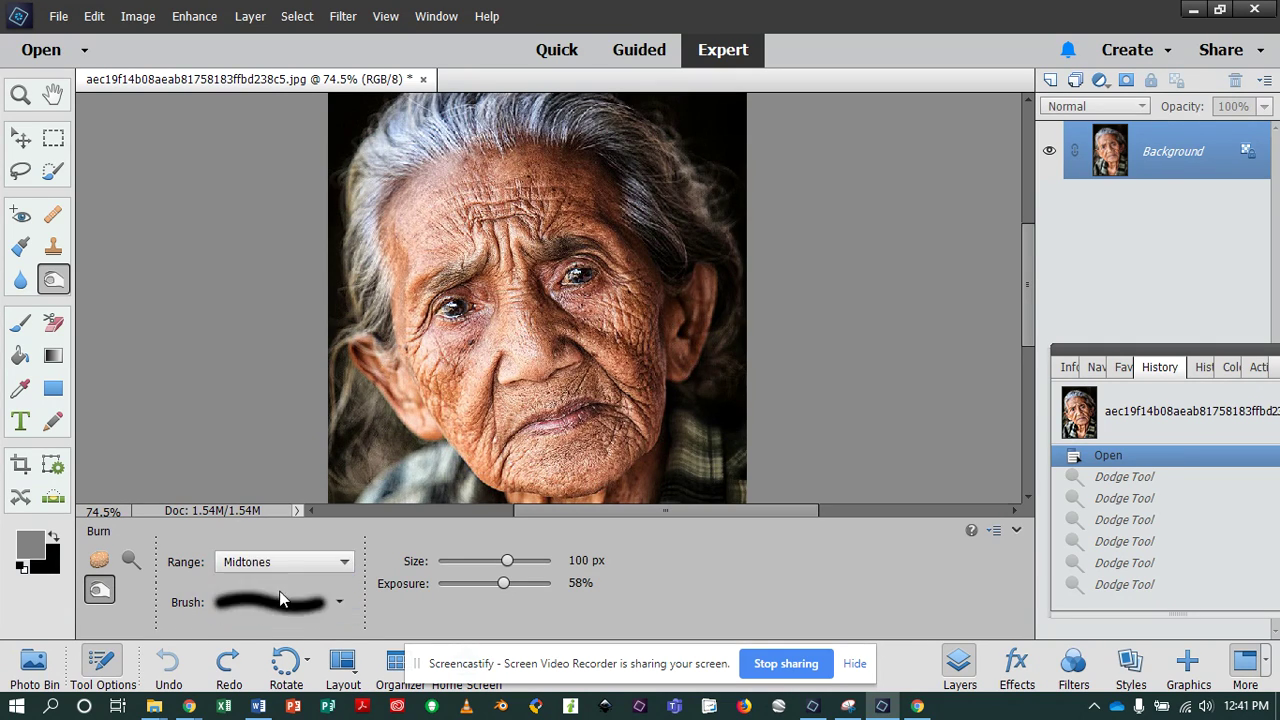
Step: Choose the Soft Round 13 pixels brush for the Burn tool and set its size to 16 px
{"action": "left_click", "coordinate": [314, 607]}
{"action": "scroll", "coordinate": [301, 553], "scroll_direction": "down", "scroll_amount": 5}
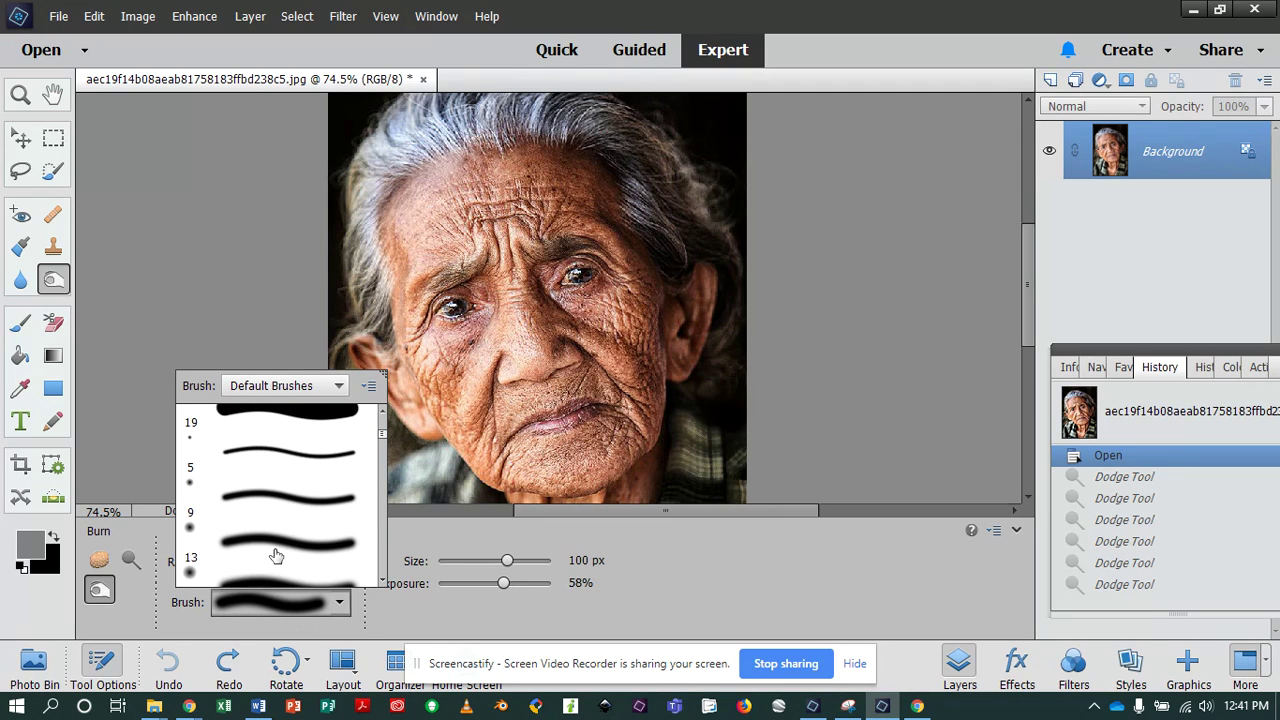
{"action": "scroll", "coordinate": [283, 546], "scroll_direction": "down", "scroll_amount": 1}
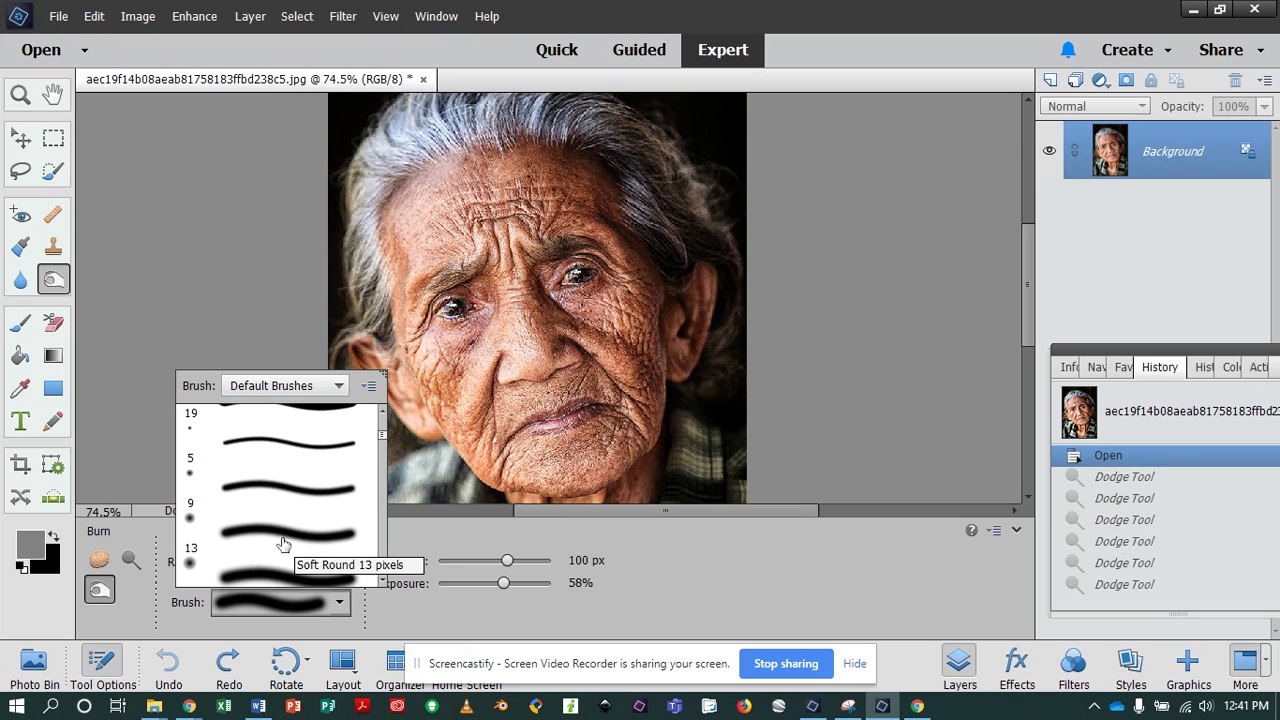
{"action": "left_click", "coordinate": [283, 544]}
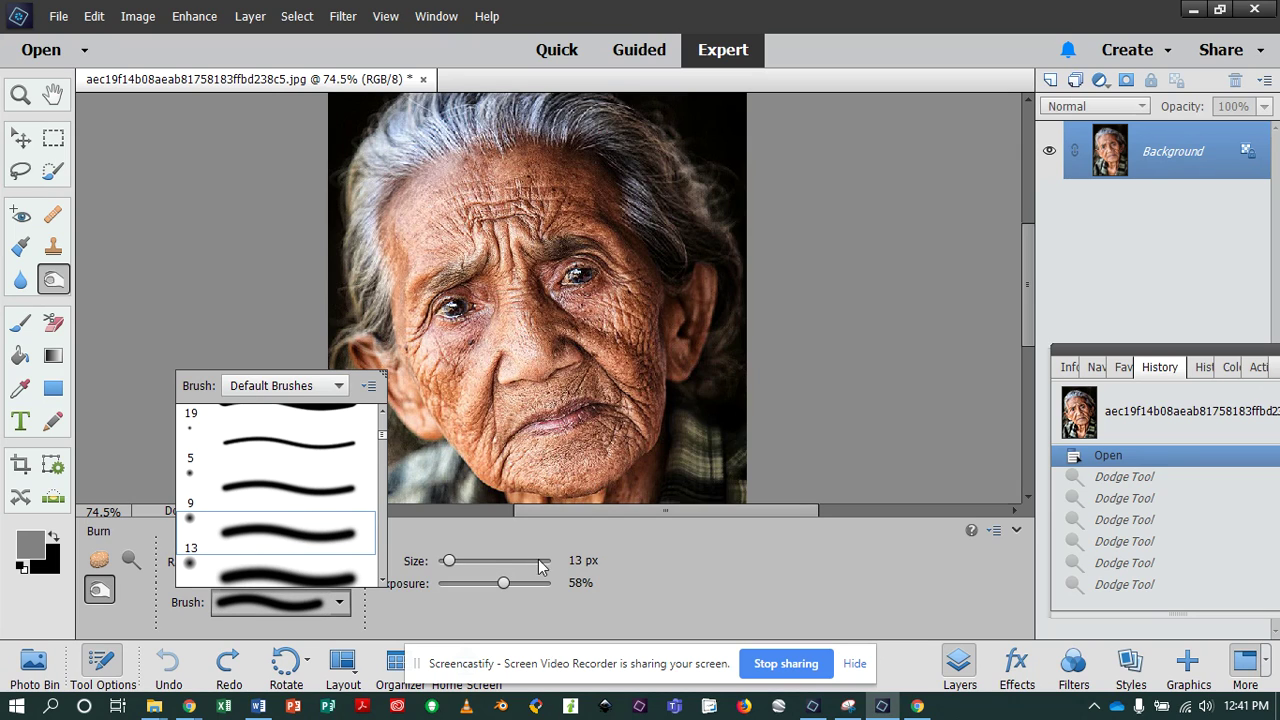
{"action": "left_click_drag", "start_coordinate": [451, 566], "coordinate": [456, 566]}
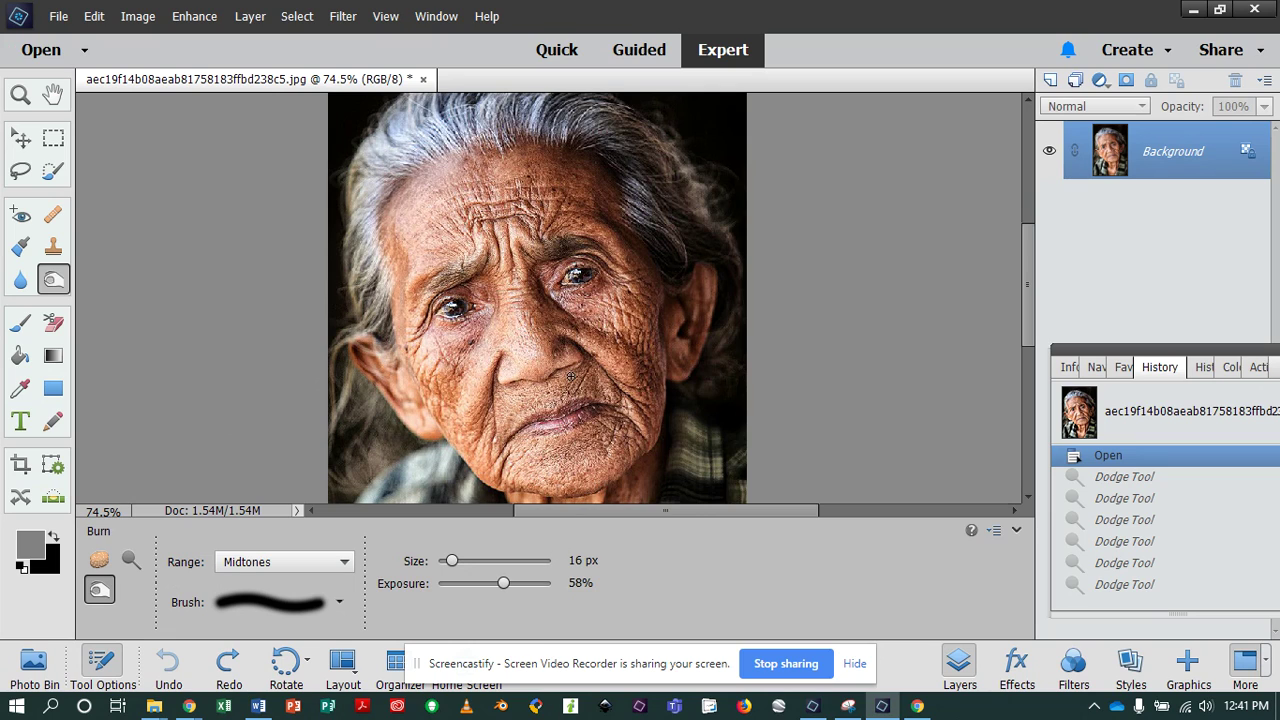
Step: Enlarge the Burn brush to 60 px over the woman's cheek
{"action": "key", "text": "bracketright"}
{"action": "key", "text": "bracketright"}
{"action": "key", "text": "bracketright"}
{"action": "key", "text": "bracketright"}
{"action": "key", "text": "bracketright"}
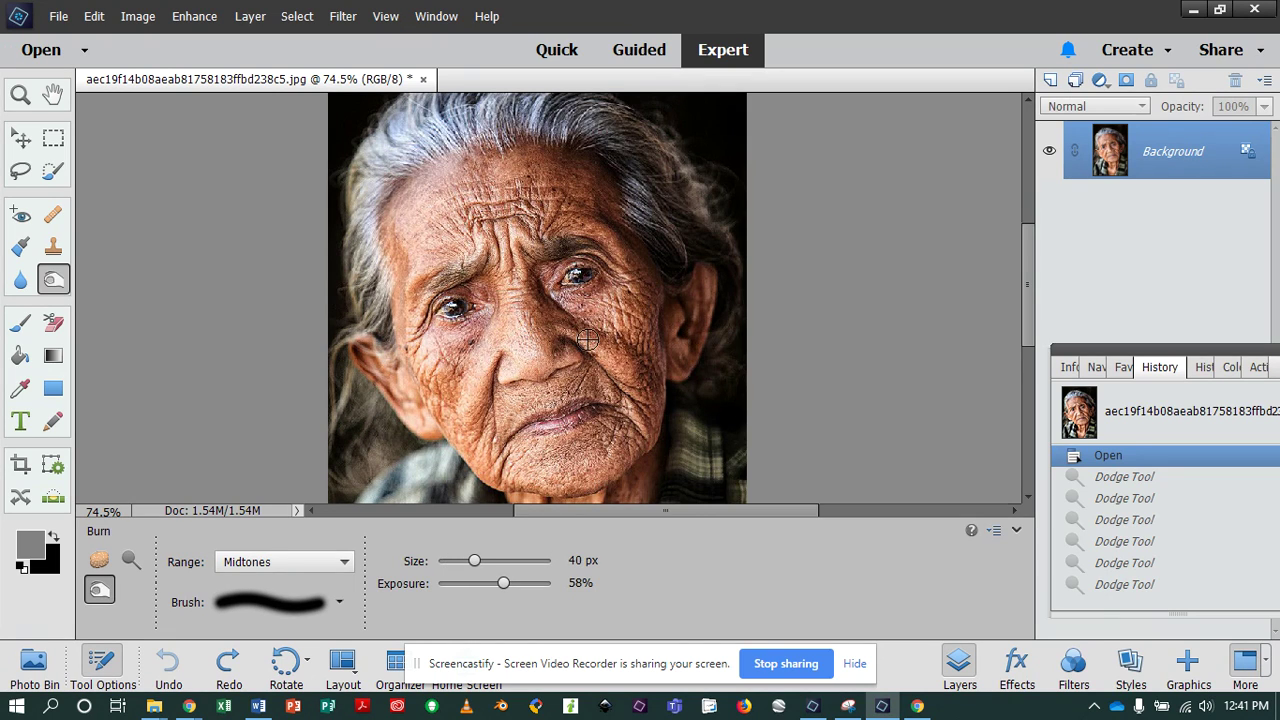
{"action": "key", "text": "bracketright"}
{"action": "key", "text": "bracketright"}
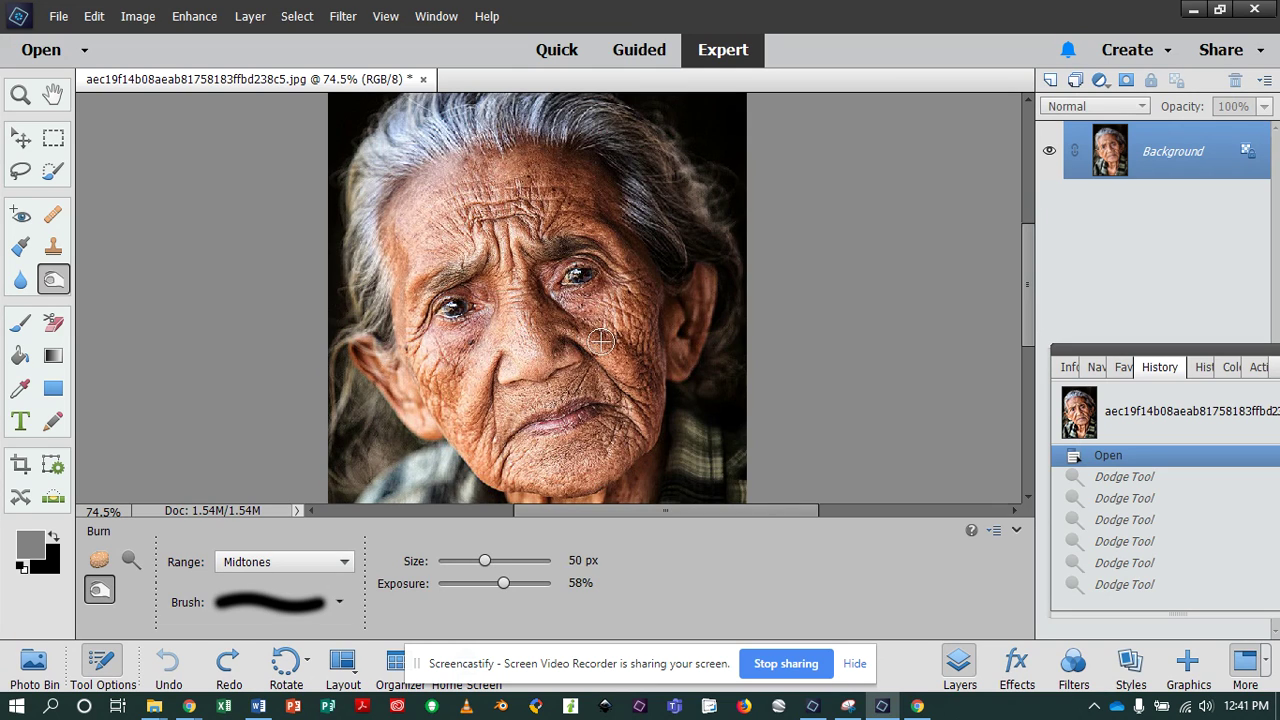
{"action": "scroll", "coordinate": [601, 339], "scroll_direction": "up", "scroll_amount": 1}
{"action": "scroll", "coordinate": [601, 337], "scroll_direction": "up", "scroll_amount": 2}
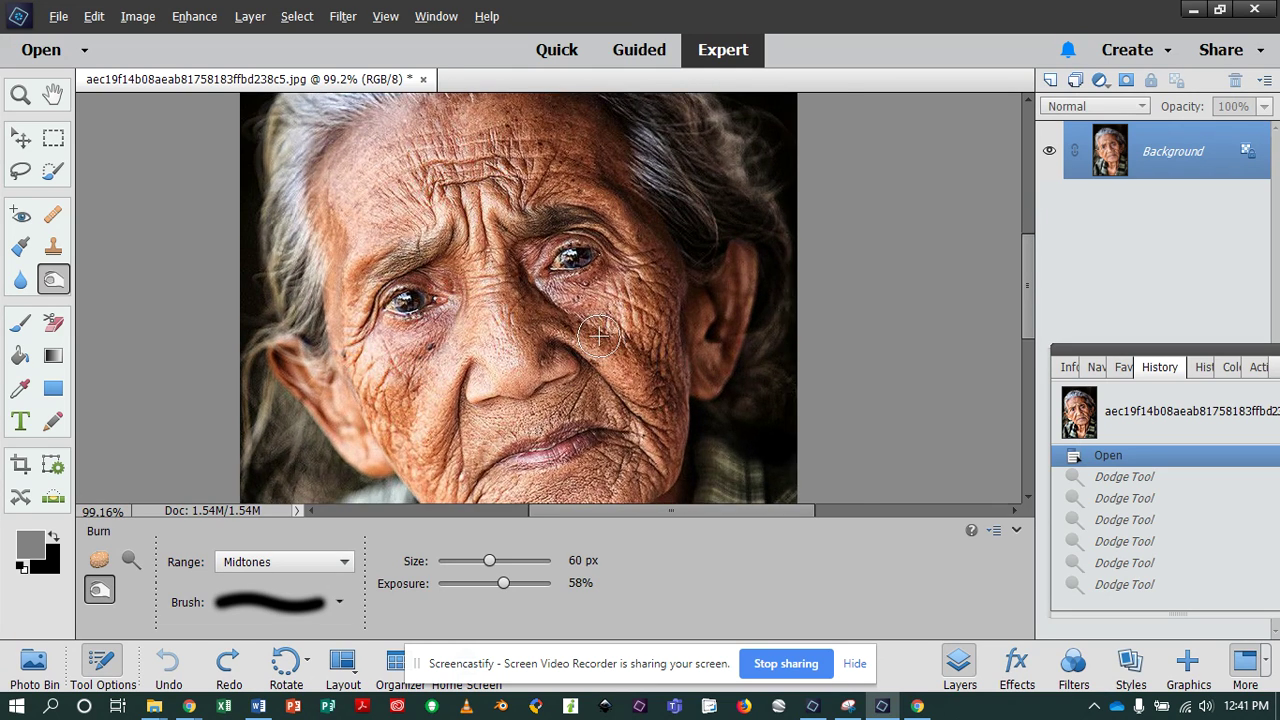
{"action": "scroll", "coordinate": [598, 338], "scroll_direction": "down", "scroll_amount": 1}
{"action": "scroll", "coordinate": [598, 338], "scroll_direction": "down", "scroll_amount": 1}
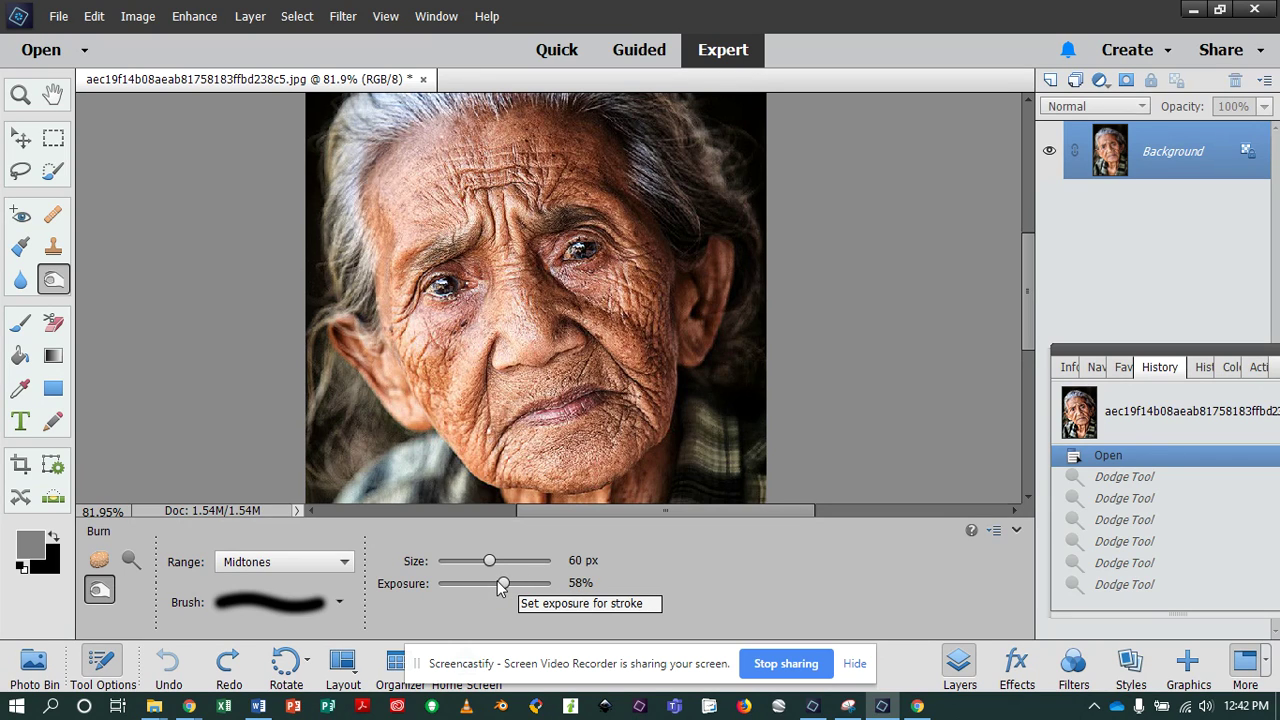
Step: Convert the Background directly into a regular layer, and undo the conversion
{"action": "scroll", "coordinate": [500, 588], "scroll_direction": "up", "scroll_amount": 3}
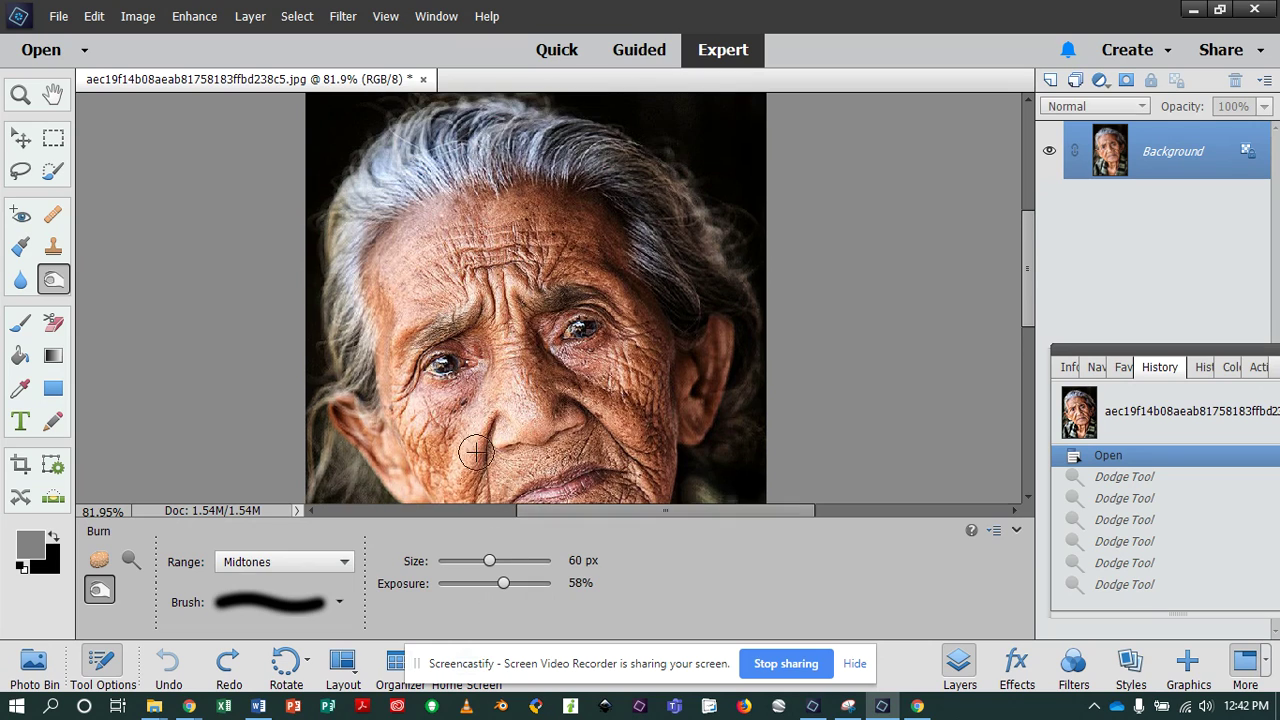
{"action": "scroll", "coordinate": [628, 344], "scroll_direction": "down", "scroll_amount": 1}
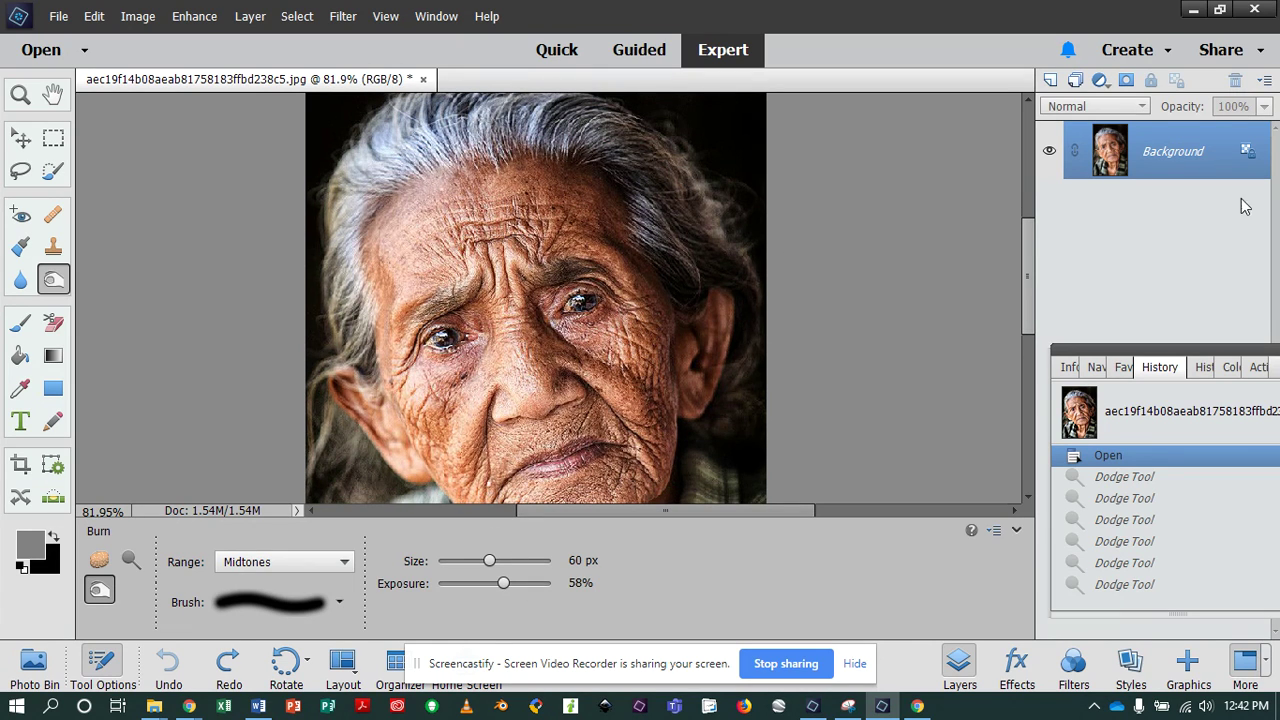
{"action": "left_click", "coordinate": [1248, 153]}
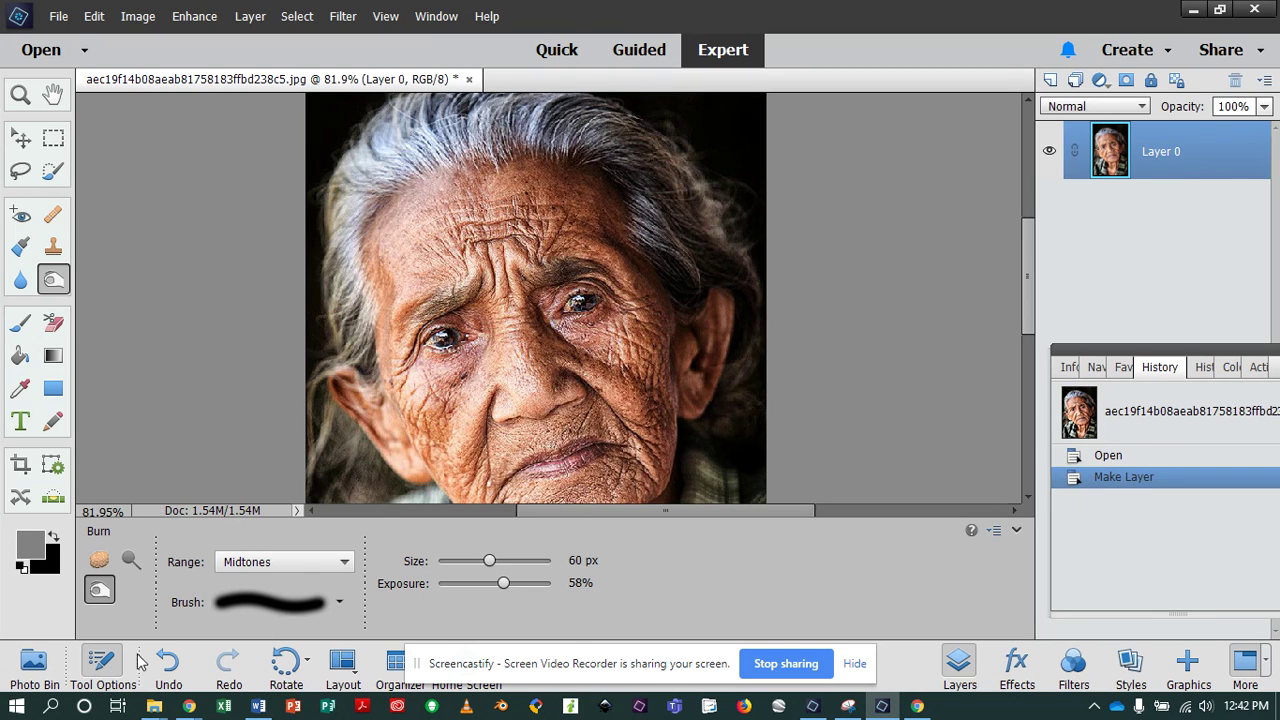
{"action": "left_click", "coordinate": [168, 664]}
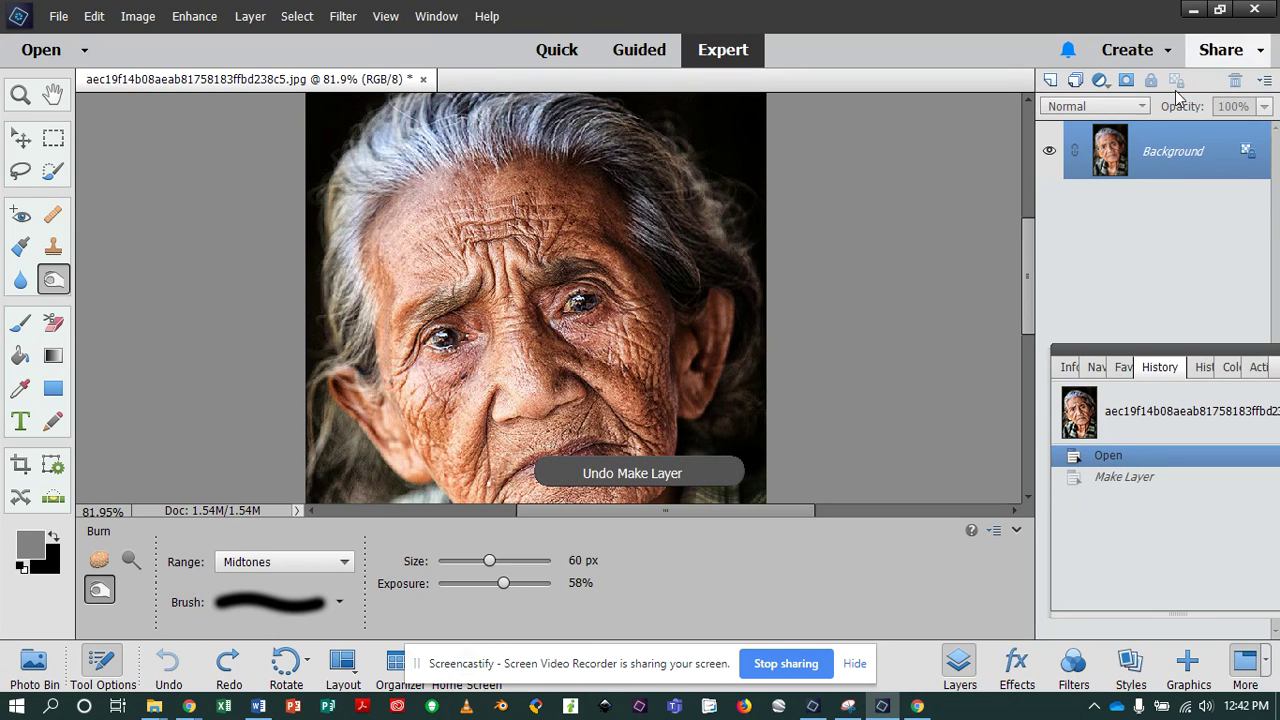
Step: Hide the list of layers and bring it back
{"action": "right_click", "coordinate": [1245, 152]}
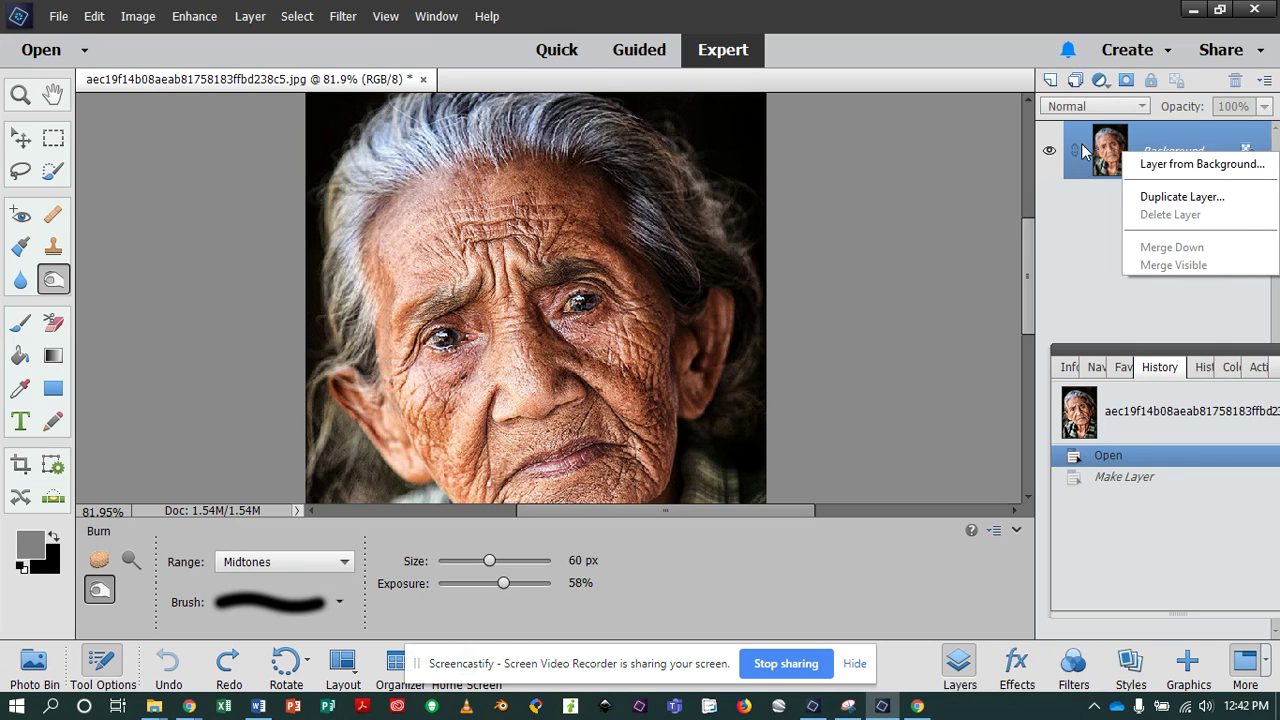
{"action": "left_click", "coordinate": [902, 574]}
{"action": "left_click", "coordinate": [959, 670]}
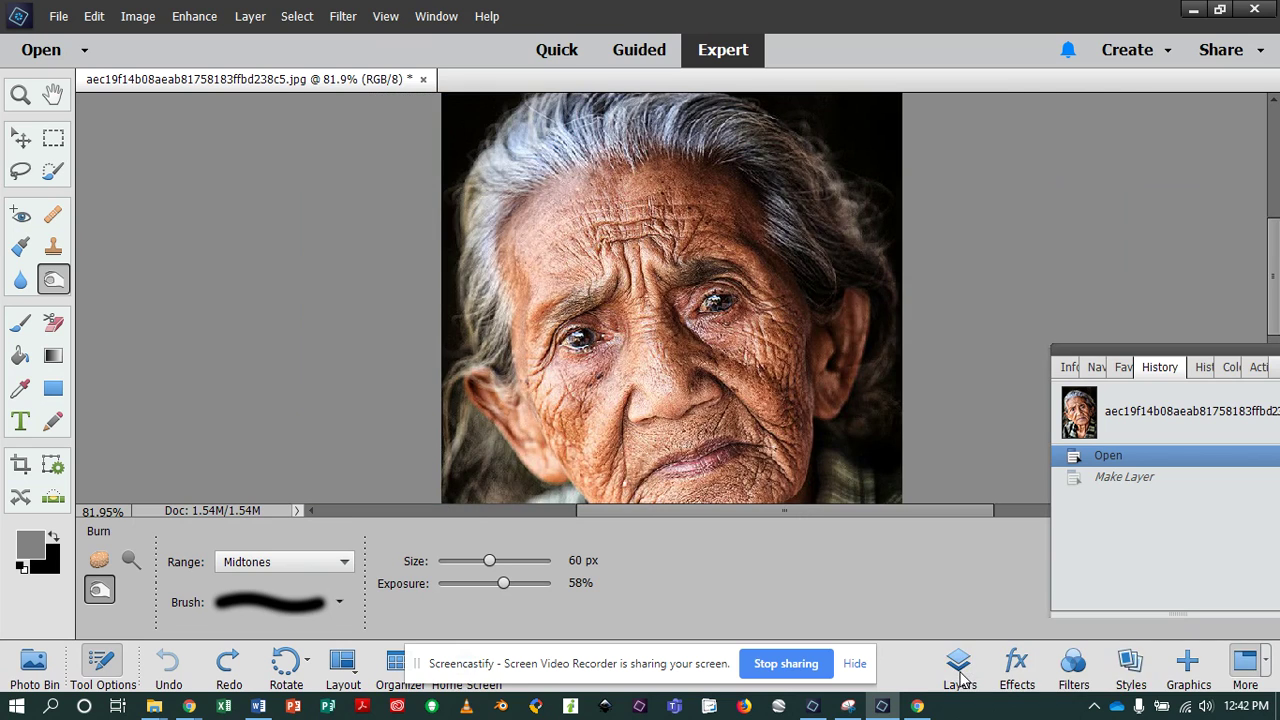
{"action": "left_click", "coordinate": [959, 668]}
{"action": "left_click", "coordinate": [959, 668]}
{"action": "left_click", "coordinate": [959, 668]}
{"action": "left_click", "coordinate": [959, 668]}
{"action": "left_click", "coordinate": [959, 668]}
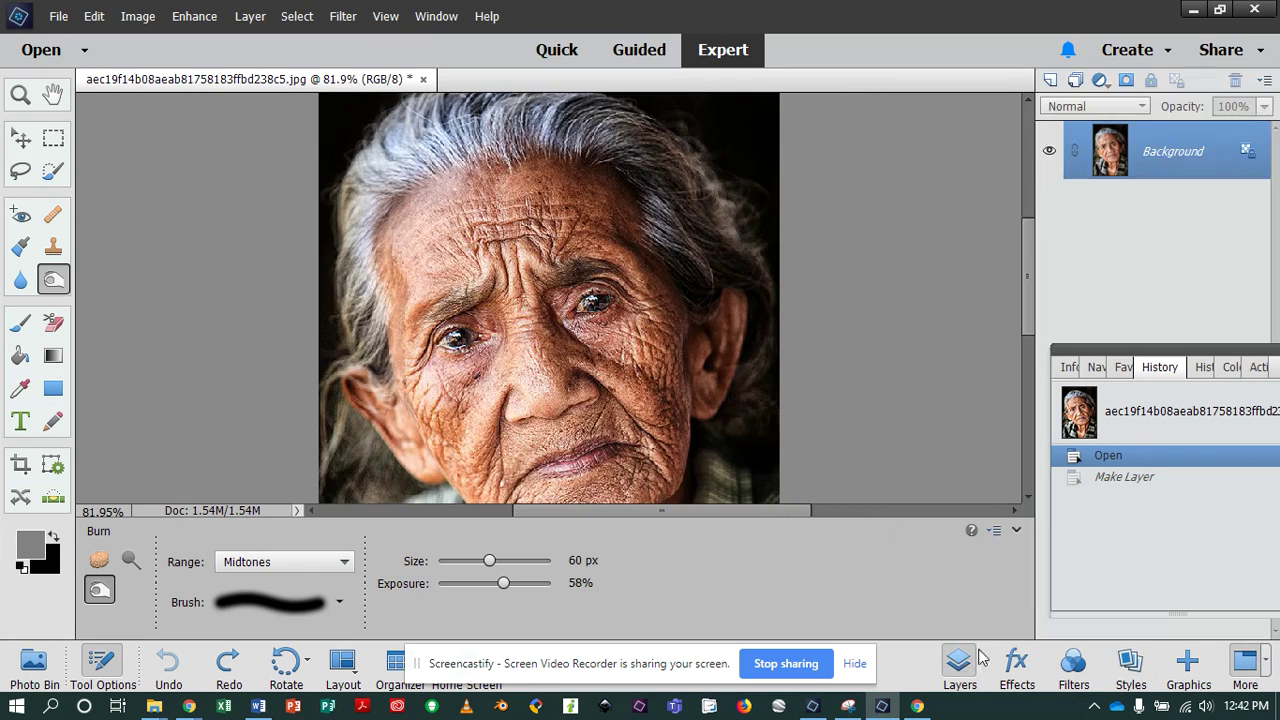
Step: Duplicate the Background layer within the same document and leave the copy as the active layer
{"action": "right_click", "coordinate": [1245, 152]}
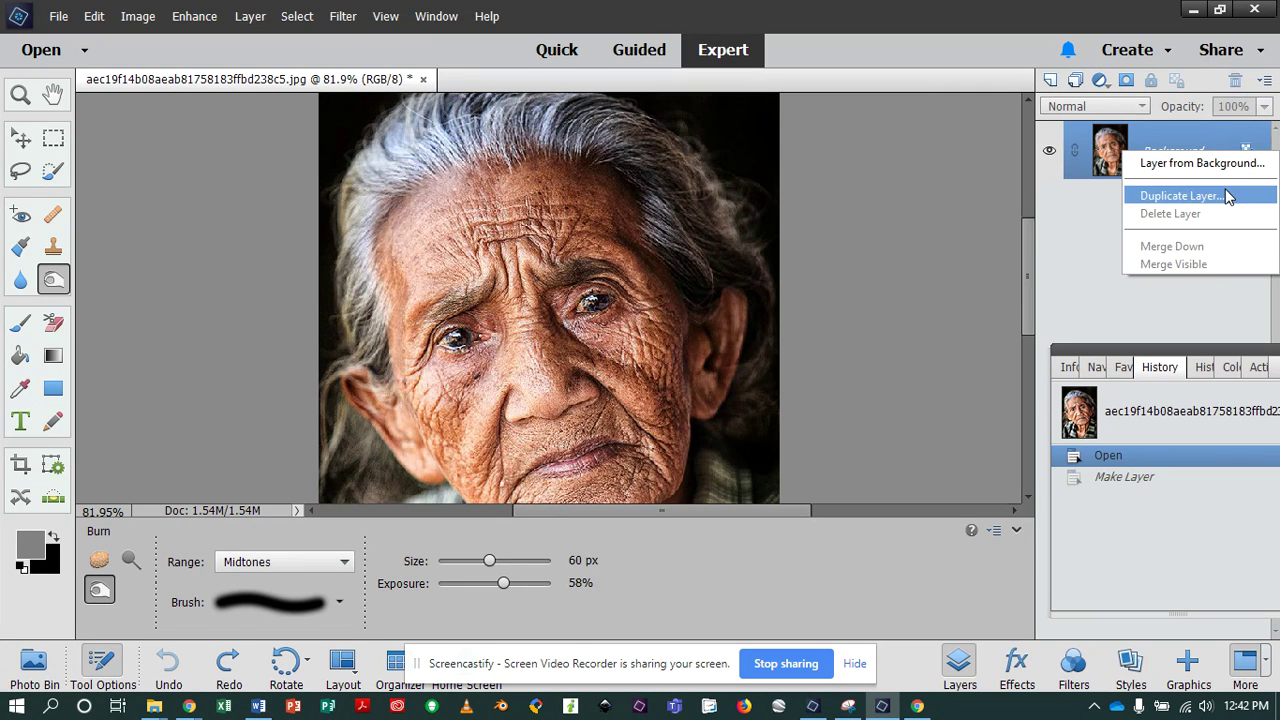
{"action": "left_click", "coordinate": [1229, 196]}
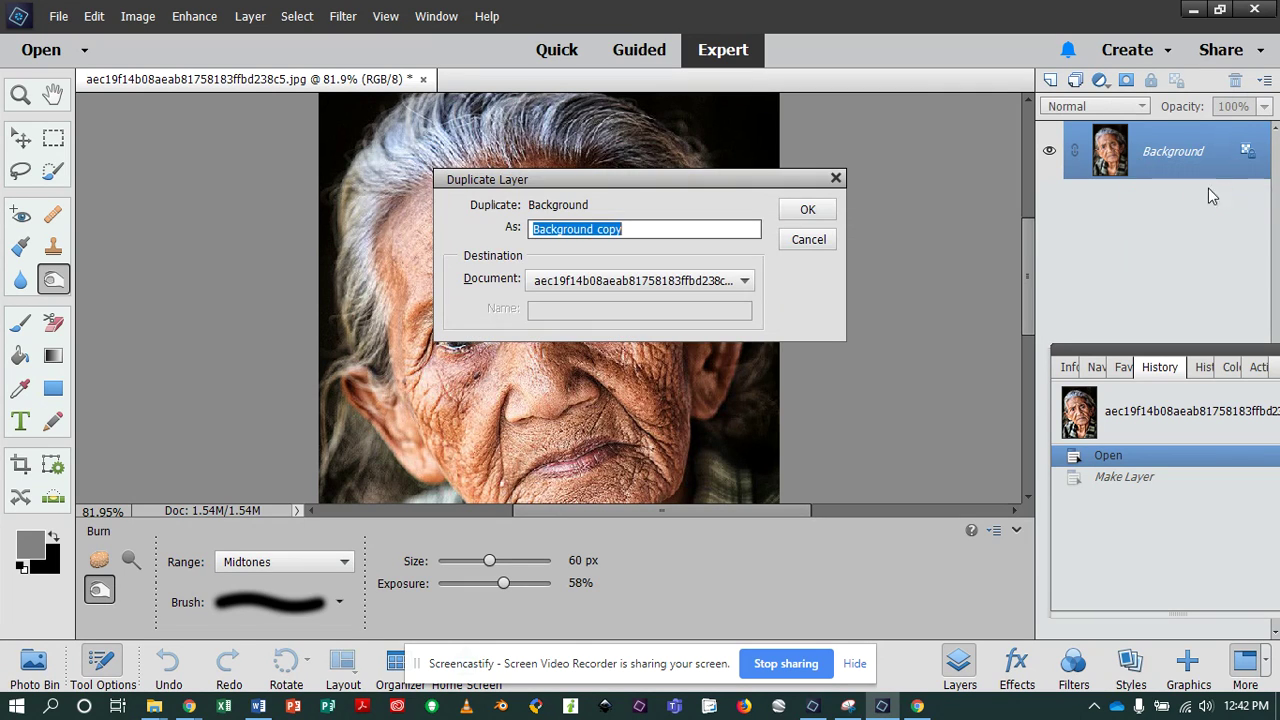
{"action": "left_click", "coordinate": [826, 215]}
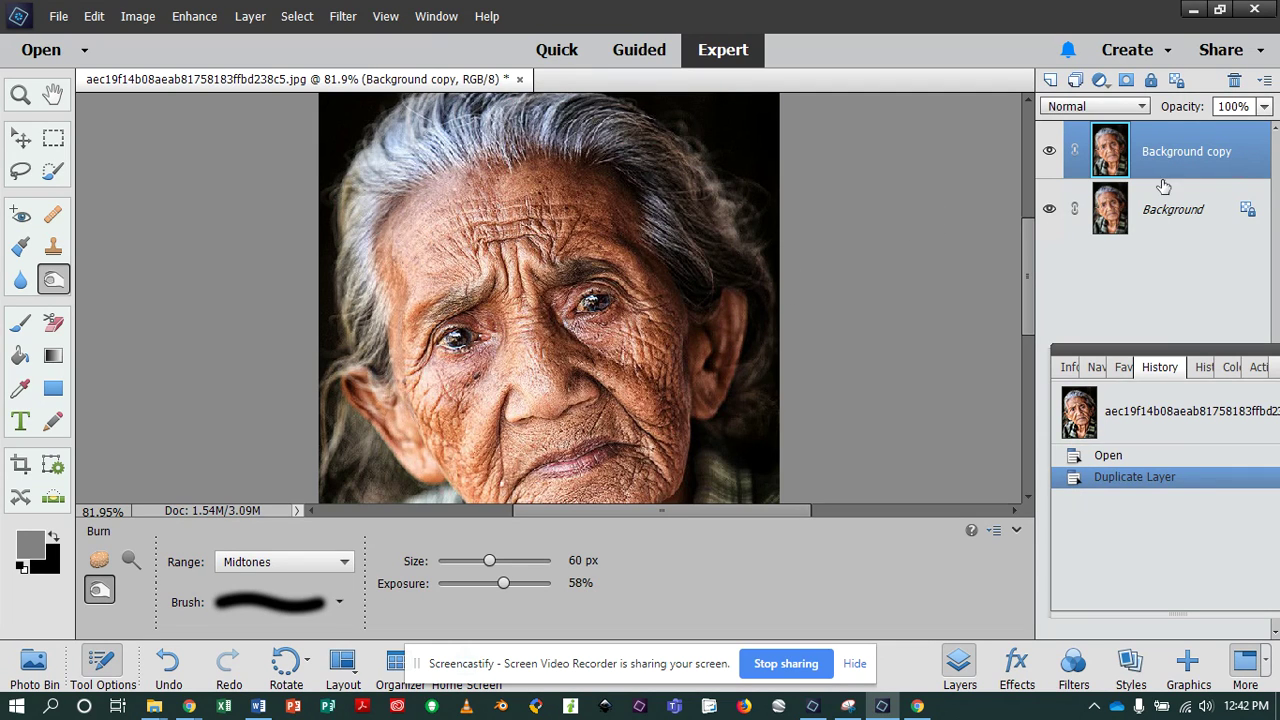
{"action": "left_click", "coordinate": [1152, 216]}
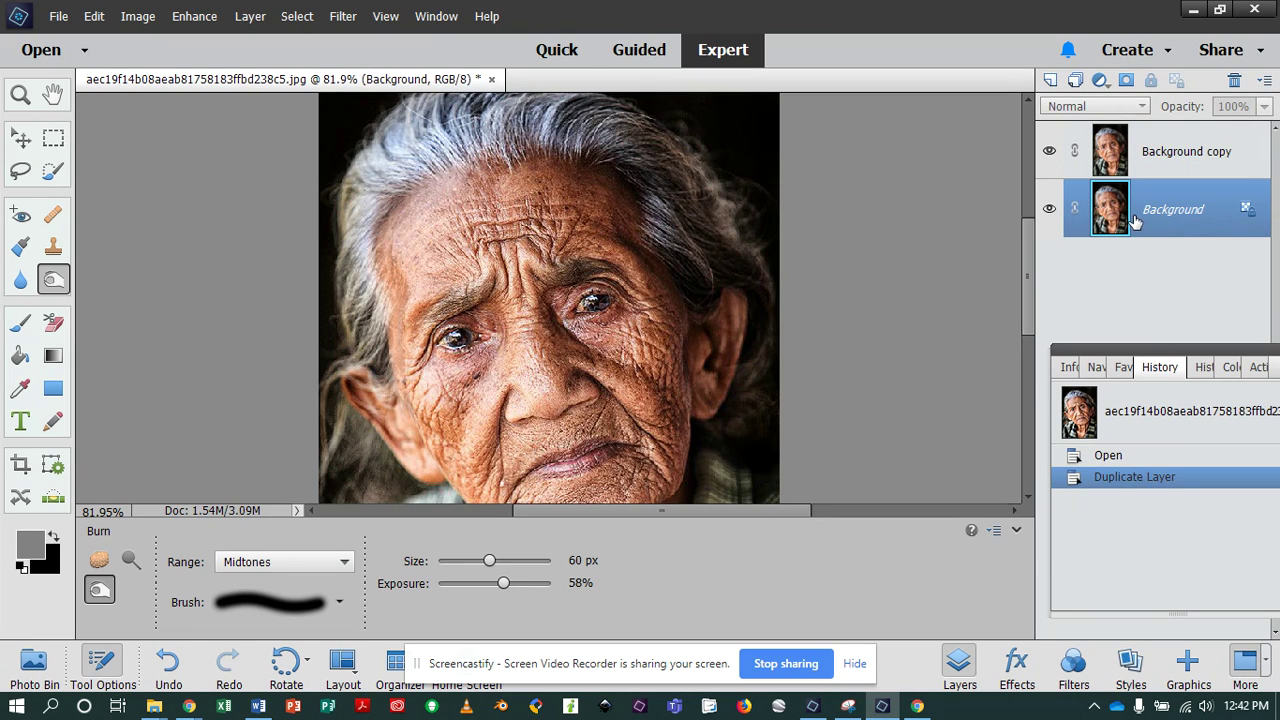
{"action": "left_click", "coordinate": [1170, 162]}
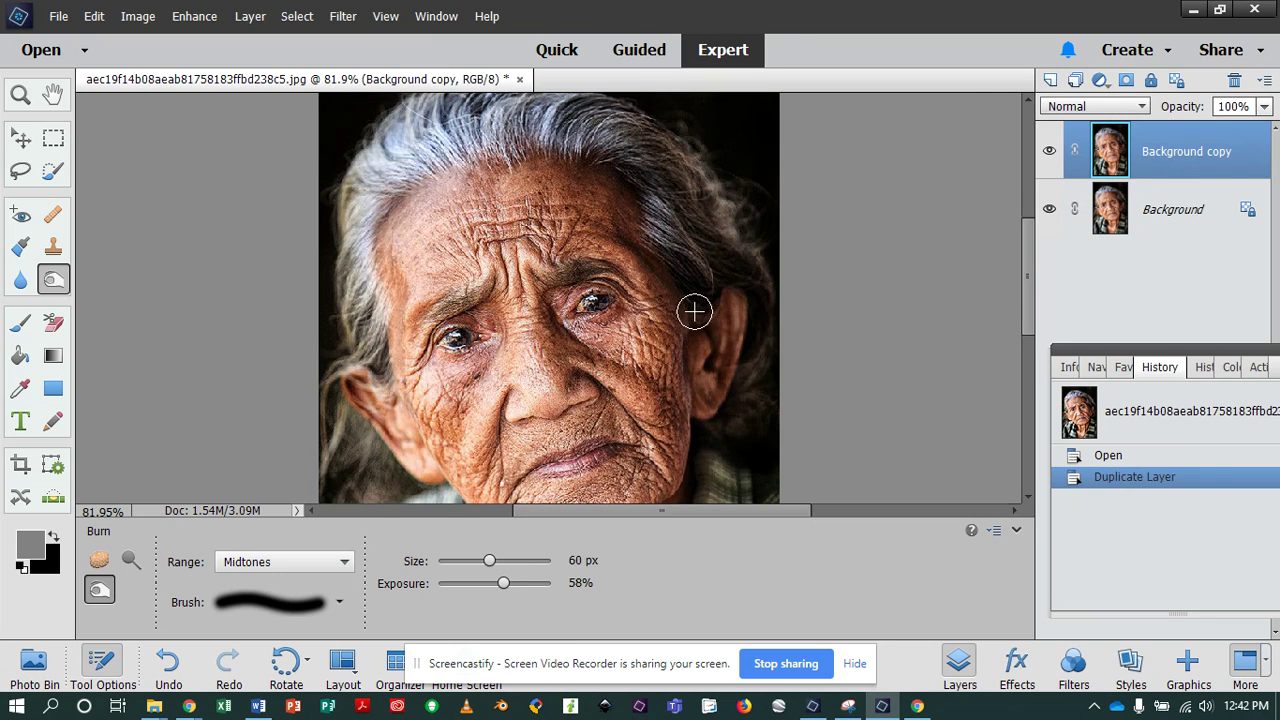
{"action": "scroll", "coordinate": [700, 305], "scroll_direction": "down", "scroll_amount": 1}
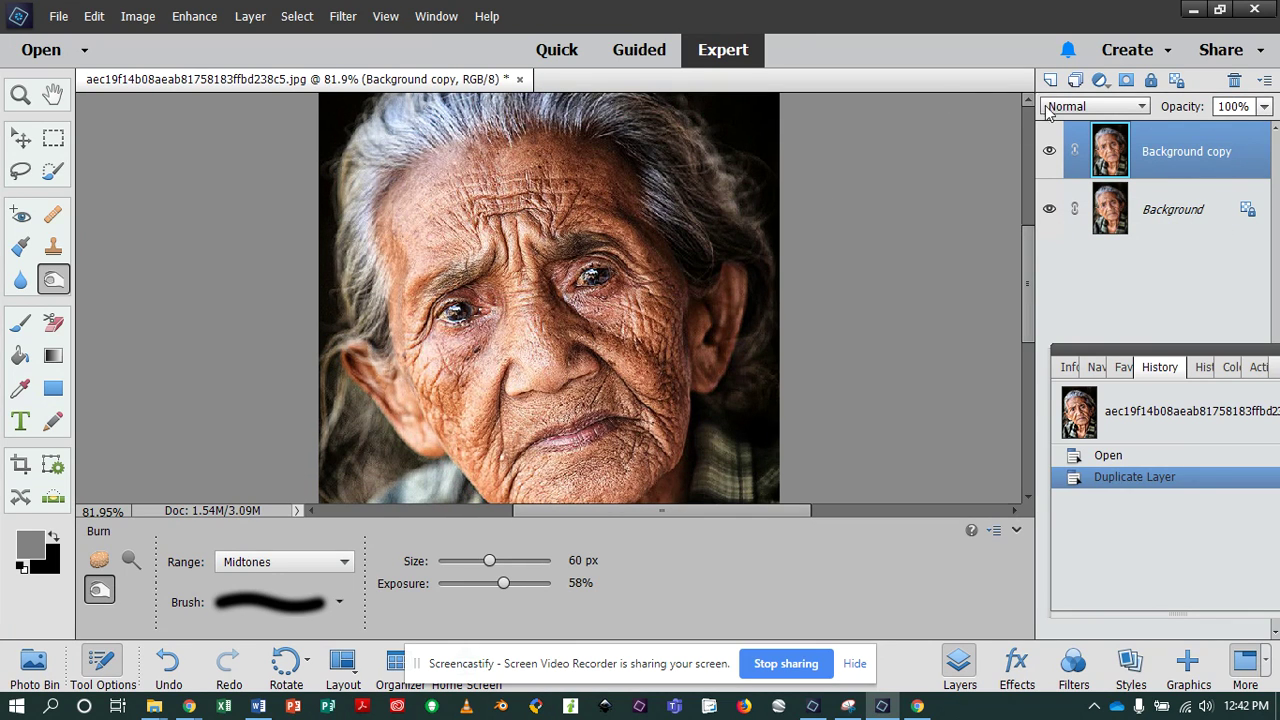
Step: Create a new layer above the background copy in Overlay mode, filled with the Overlay-neutral 50% gray
{"action": "left_click", "coordinate": [241, 19]}
{"action": "mouse_move", "coordinate": [246, 34]}
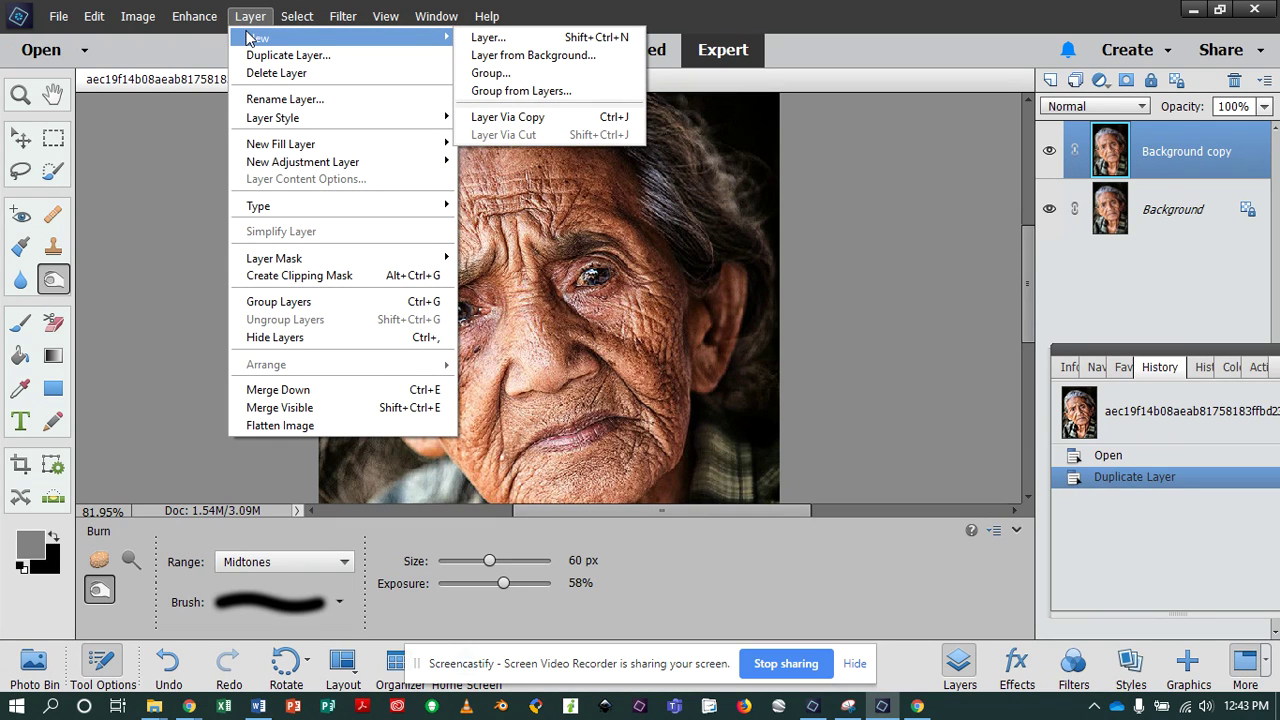
{"action": "mouse_move", "coordinate": [290, 145]}
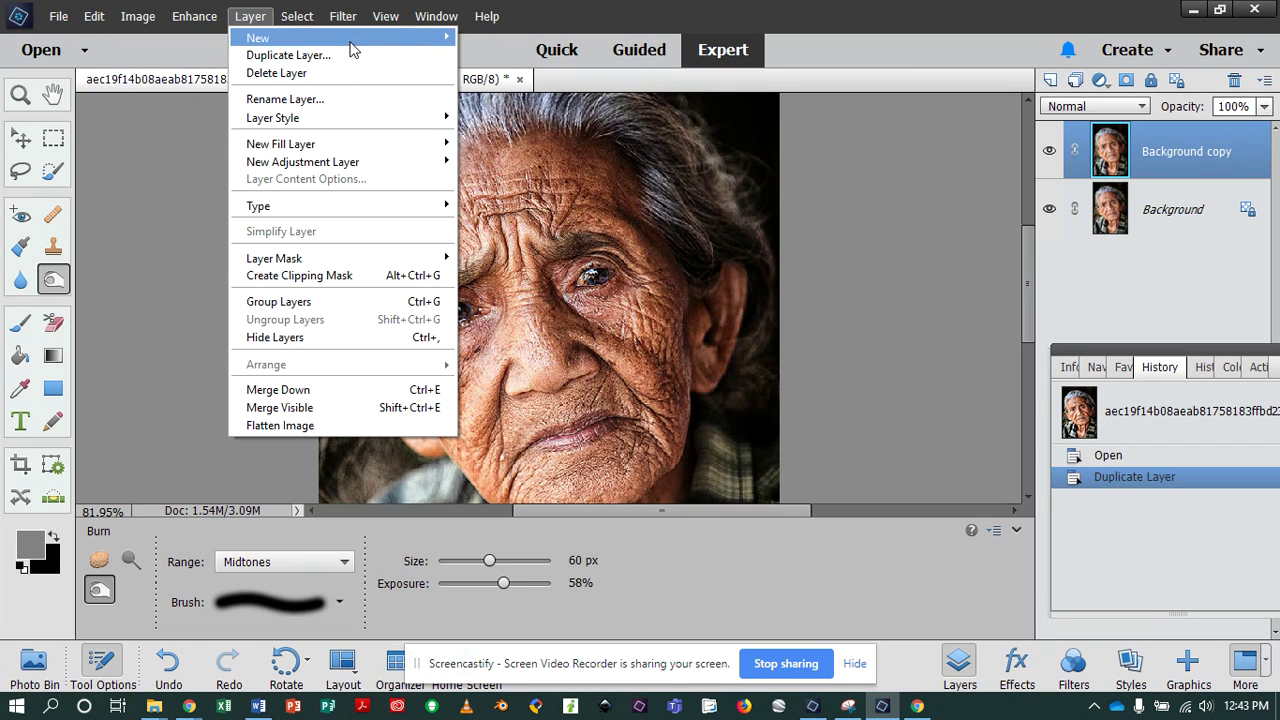
{"action": "mouse_move", "coordinate": [352, 42]}
{"action": "left_click", "coordinate": [494, 40]}
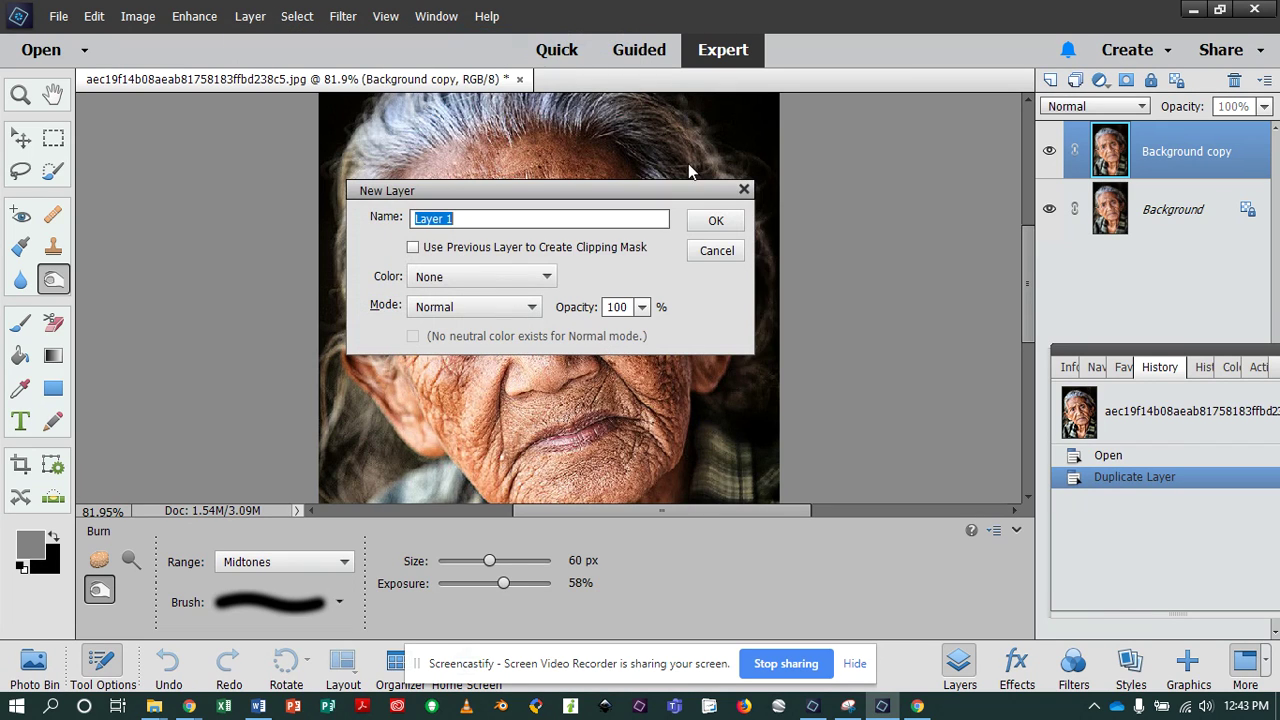
{"action": "left_click", "coordinate": [449, 313]}
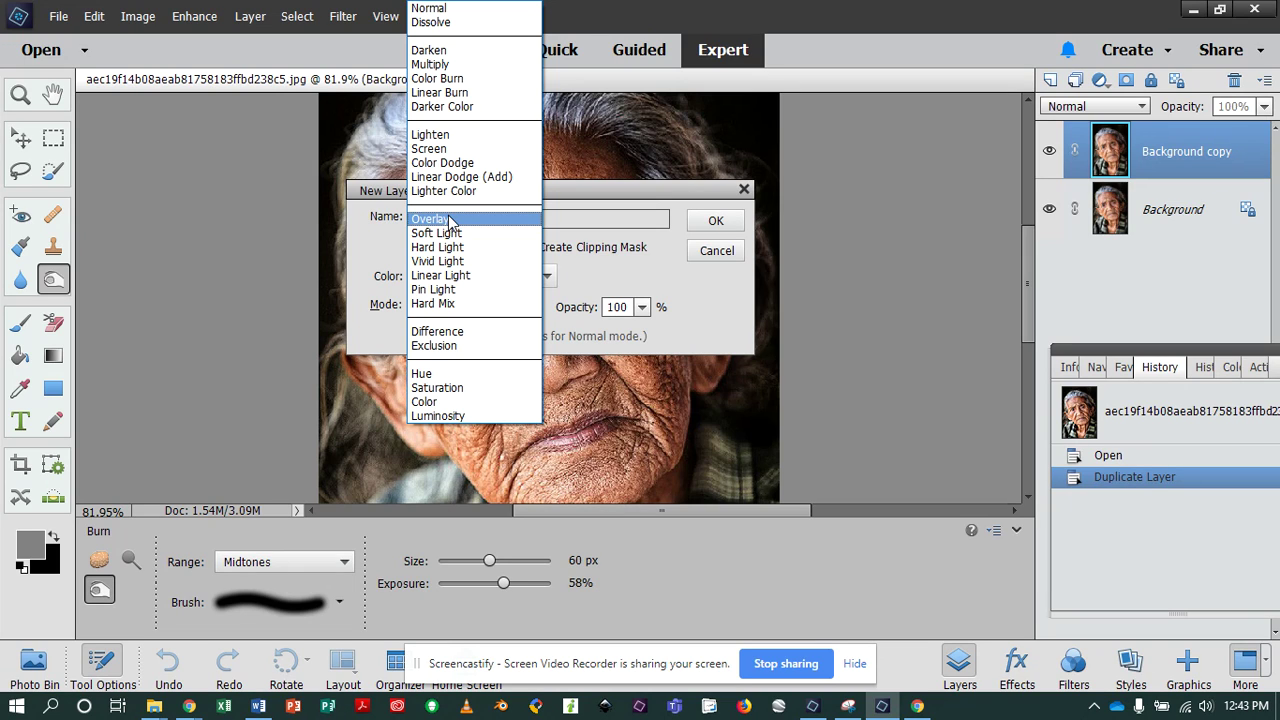
{"action": "left_click", "coordinate": [452, 220]}
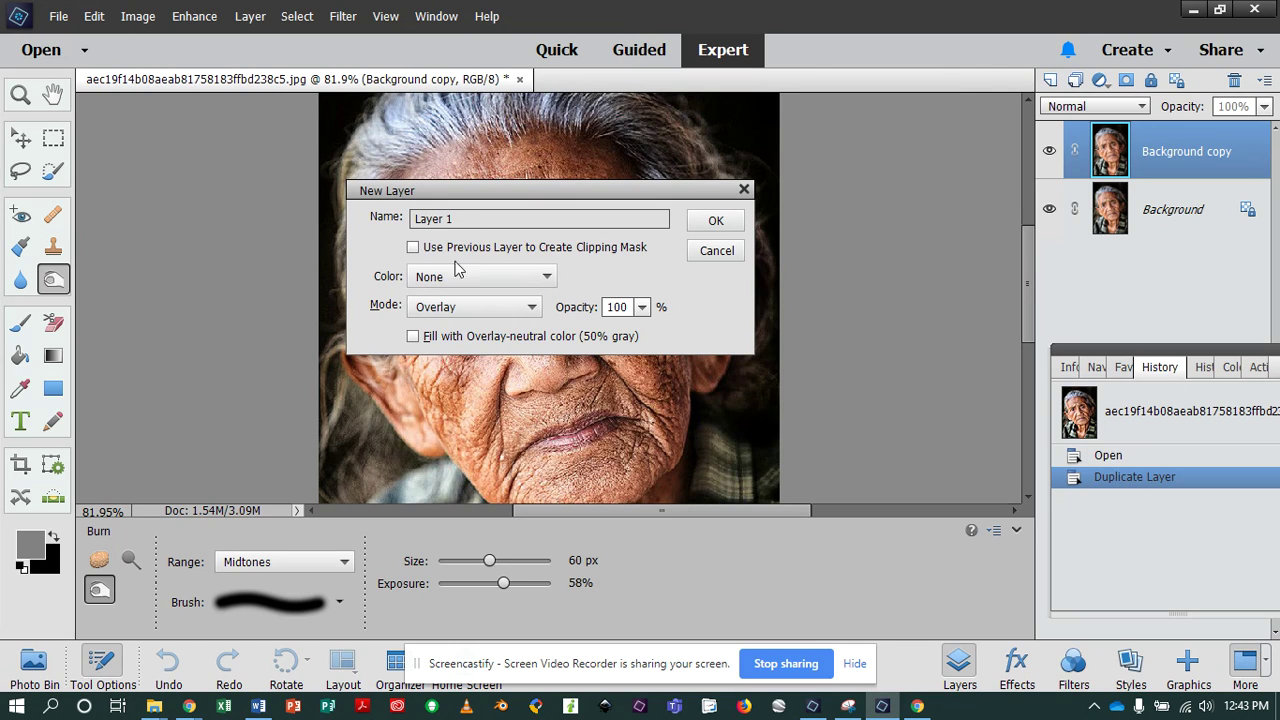
{"action": "left_click", "coordinate": [413, 338]}
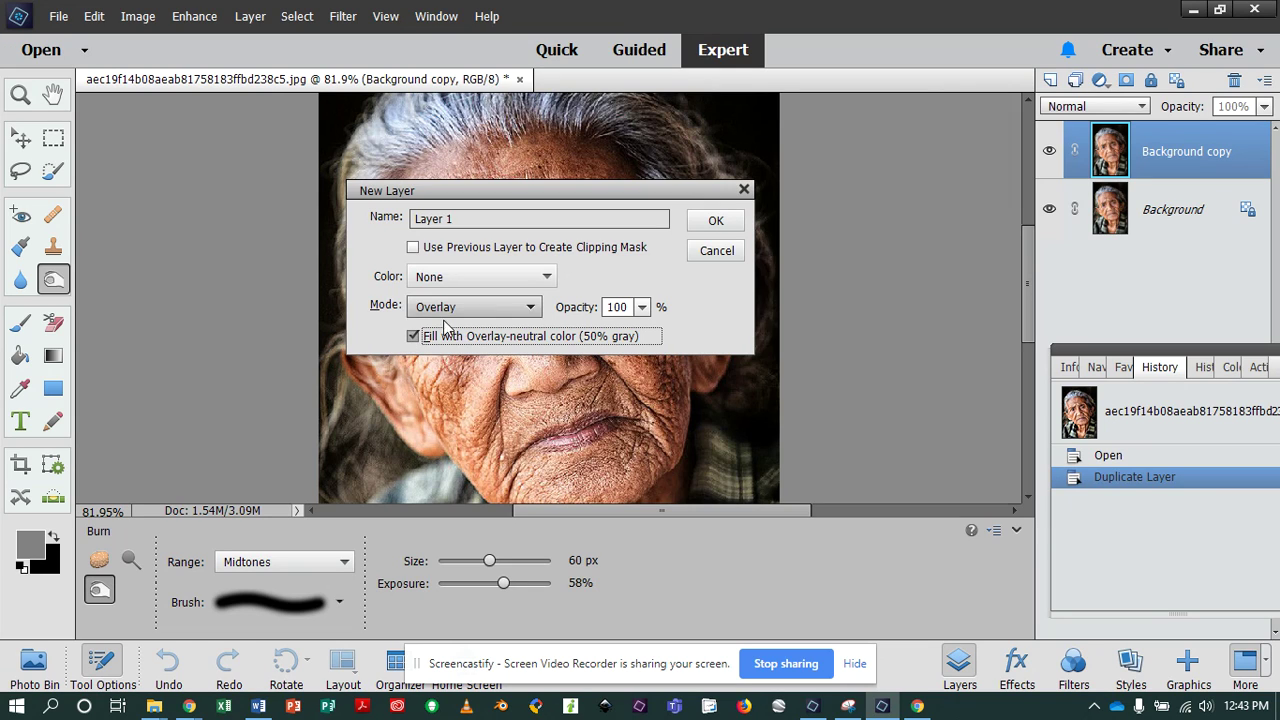
{"action": "left_click", "coordinate": [716, 220]}
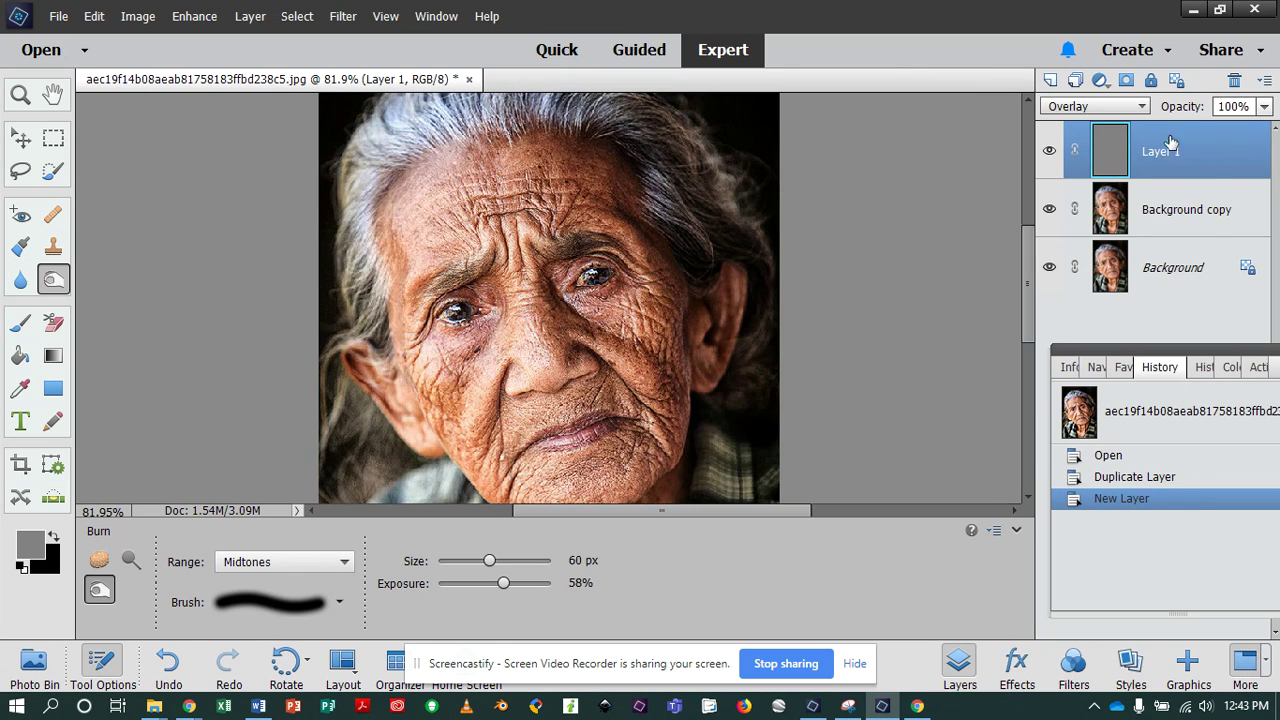
Step: Go through the background copy and the Background in the layer stack, and finish with gray Layer 1 active
{"action": "left_click", "coordinate": [1186, 215]}
{"action": "left_click", "coordinate": [1184, 263]}
{"action": "left_click", "coordinate": [1188, 212]}
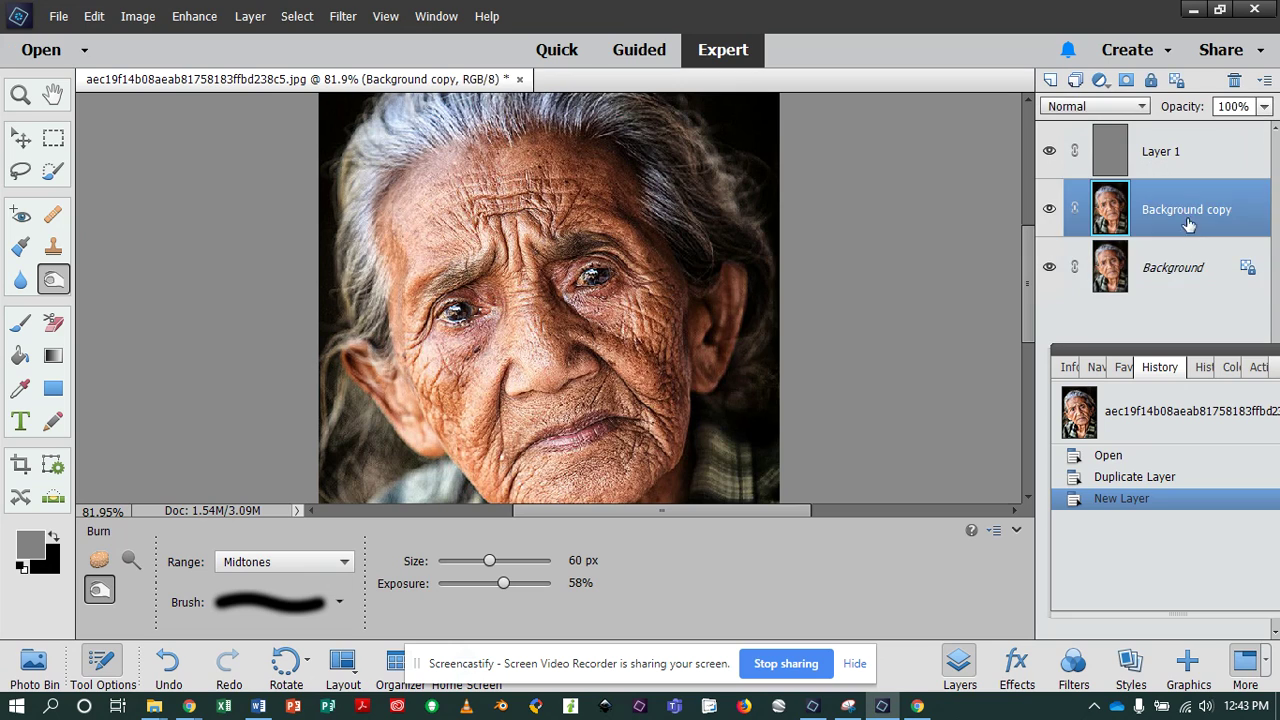
{"action": "left_click", "coordinate": [1184, 263]}
{"action": "left_click", "coordinate": [1185, 155]}
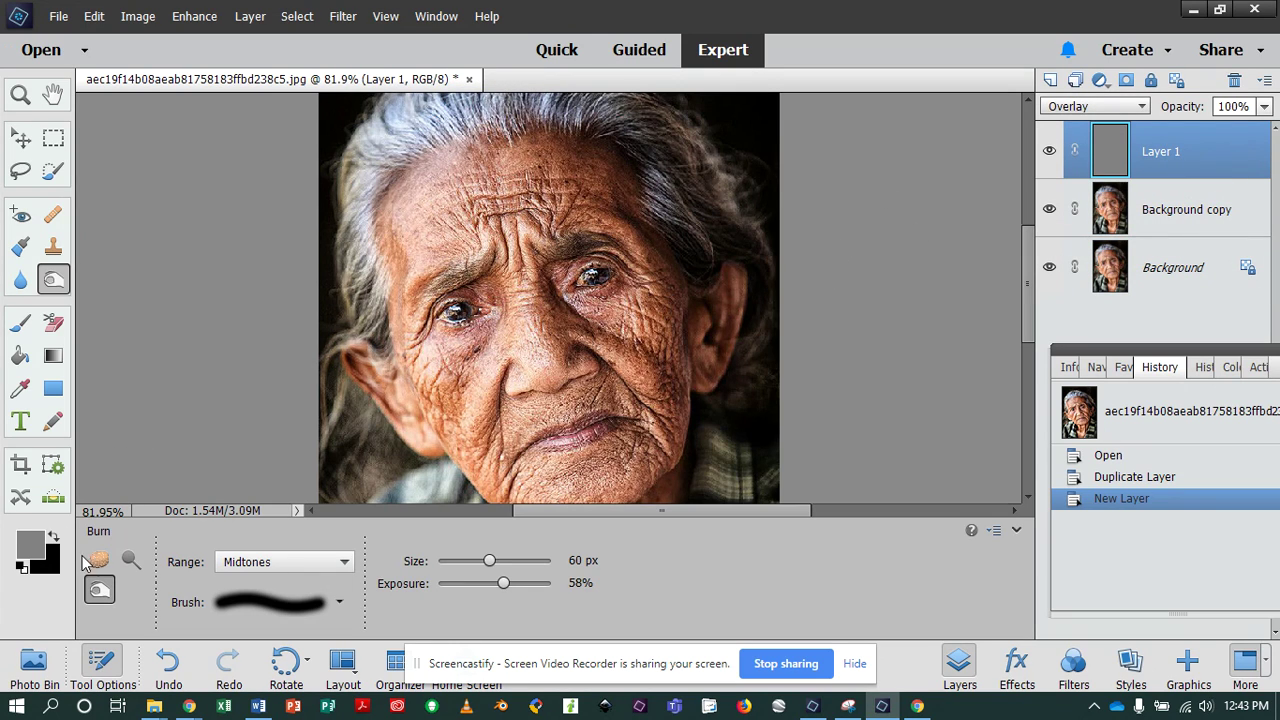
Step: Set the Dodge tool's range to Midtones and lighten the woman's forehead and the eye and cheek beneath it on Layer 1
{"action": "left_click", "coordinate": [131, 561]}
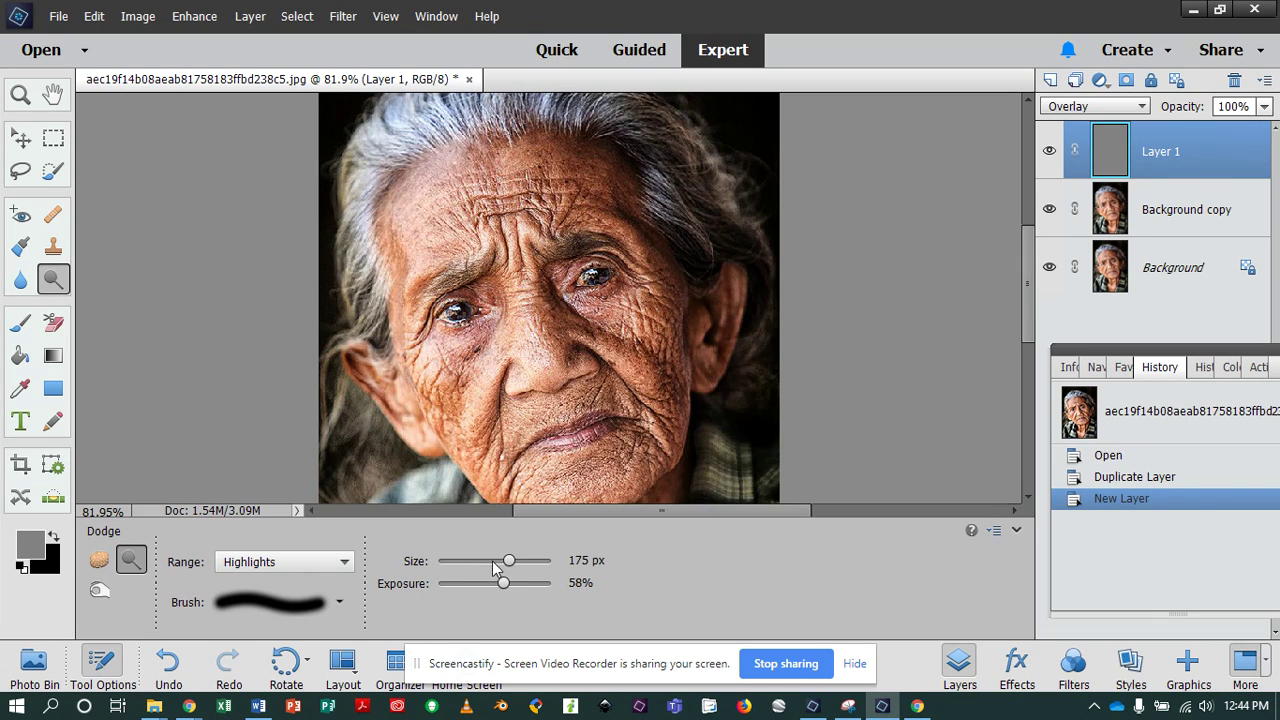
{"action": "left_click", "coordinate": [298, 565]}
{"action": "left_click", "coordinate": [292, 596]}
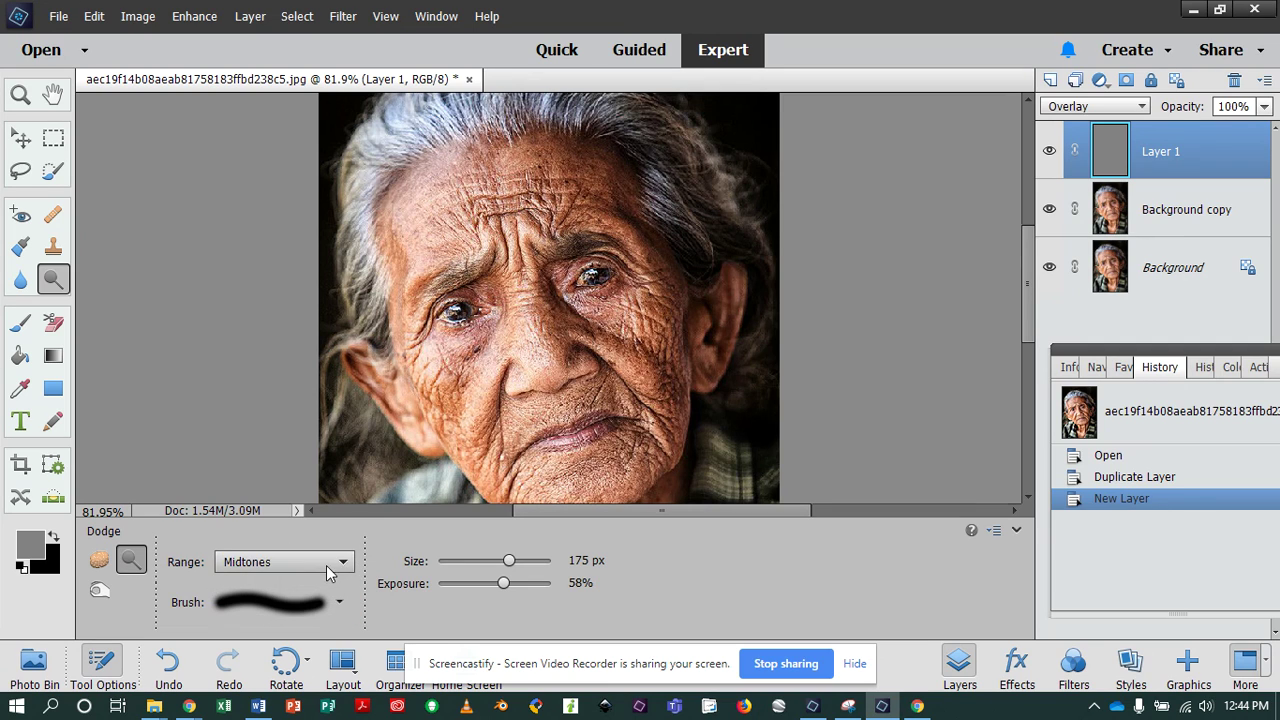
{"action": "mouse_move", "coordinate": [530, 210]}
{"action": "left_mouse_down"}
{"action": "mouse_move", "coordinate": [593, 215]}
{"action": "mouse_move", "coordinate": [607, 243]}
{"action": "mouse_move", "coordinate": [624, 245]}
{"action": "mouse_move", "coordinate": [641, 300]}
{"action": "mouse_move", "coordinate": [649, 277]}
{"action": "mouse_move", "coordinate": [654, 316]}
{"action": "mouse_move", "coordinate": [632, 358]}
{"action": "mouse_move", "coordinate": [558, 296]}
{"action": "mouse_move", "coordinate": [595, 330]}
{"action": "left_mouse_up"}
{"action": "left_click", "coordinate": [594, 333]}
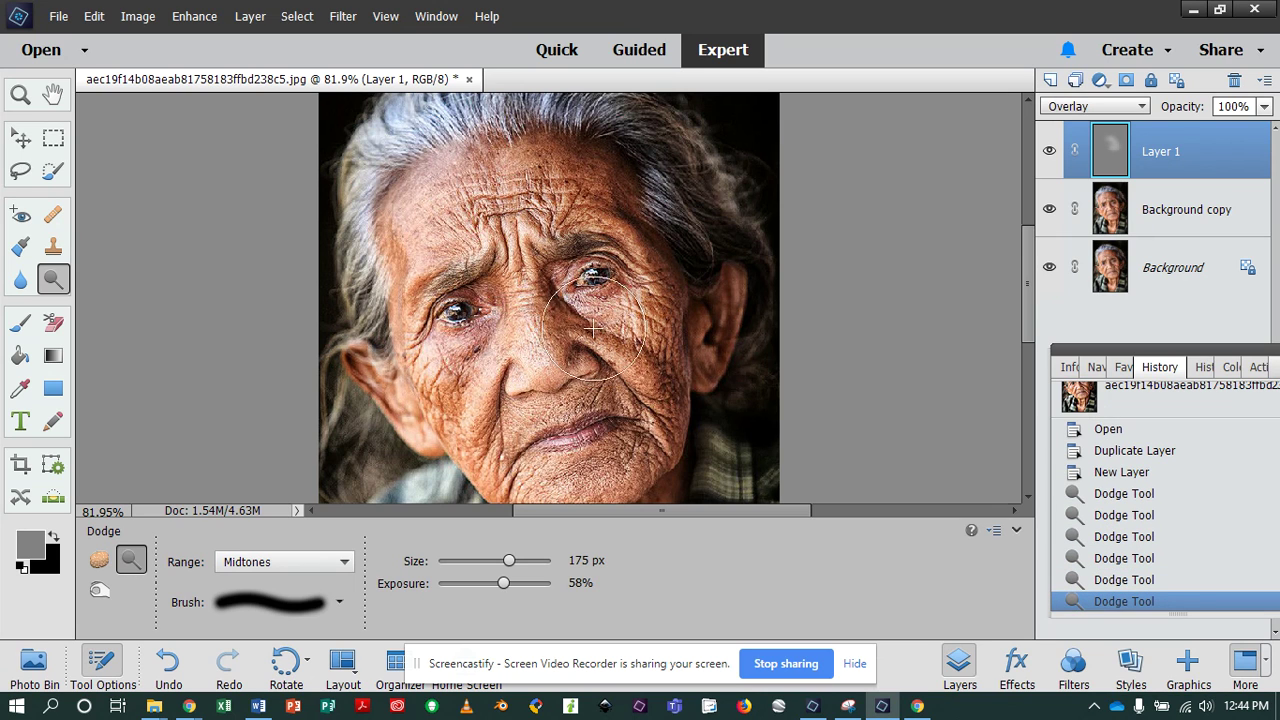
{"action": "mouse_move", "coordinate": [582, 200]}
{"action": "left_mouse_down"}
{"action": "mouse_move", "coordinate": [565, 175]}
{"action": "mouse_move", "coordinate": [614, 143]}
{"action": "mouse_move", "coordinate": [668, 290]}
{"action": "mouse_move", "coordinate": [671, 372]}
{"action": "left_mouse_up"}
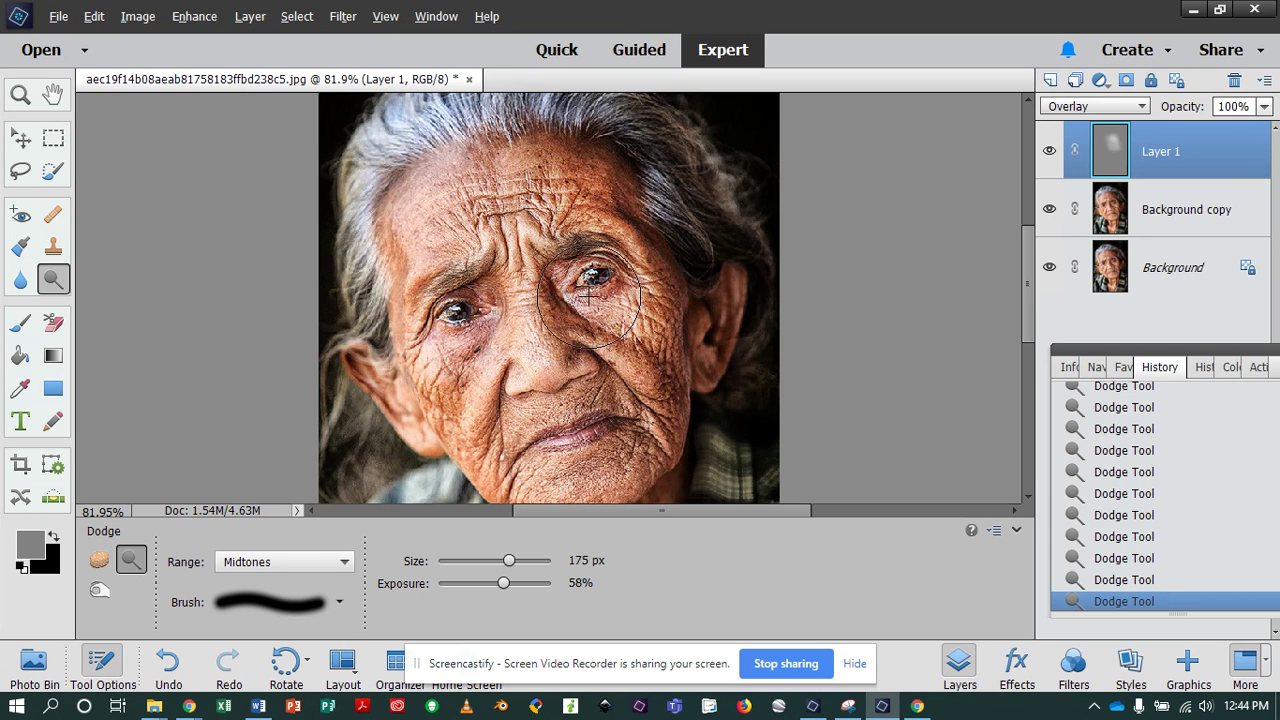
Step: Select the Background and the background copy in turn, and return to Layer 1 as the active layer
{"action": "left_click", "coordinate": [1215, 267]}
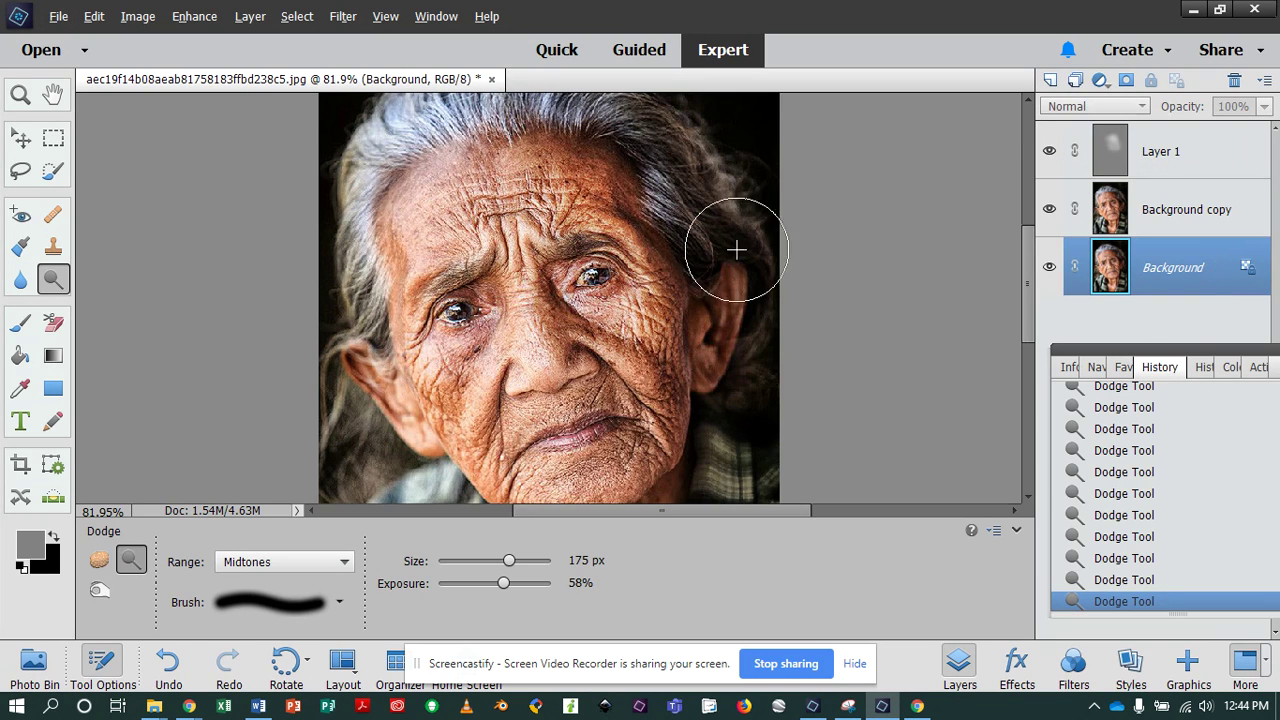
{"action": "left_click", "coordinate": [1207, 228]}
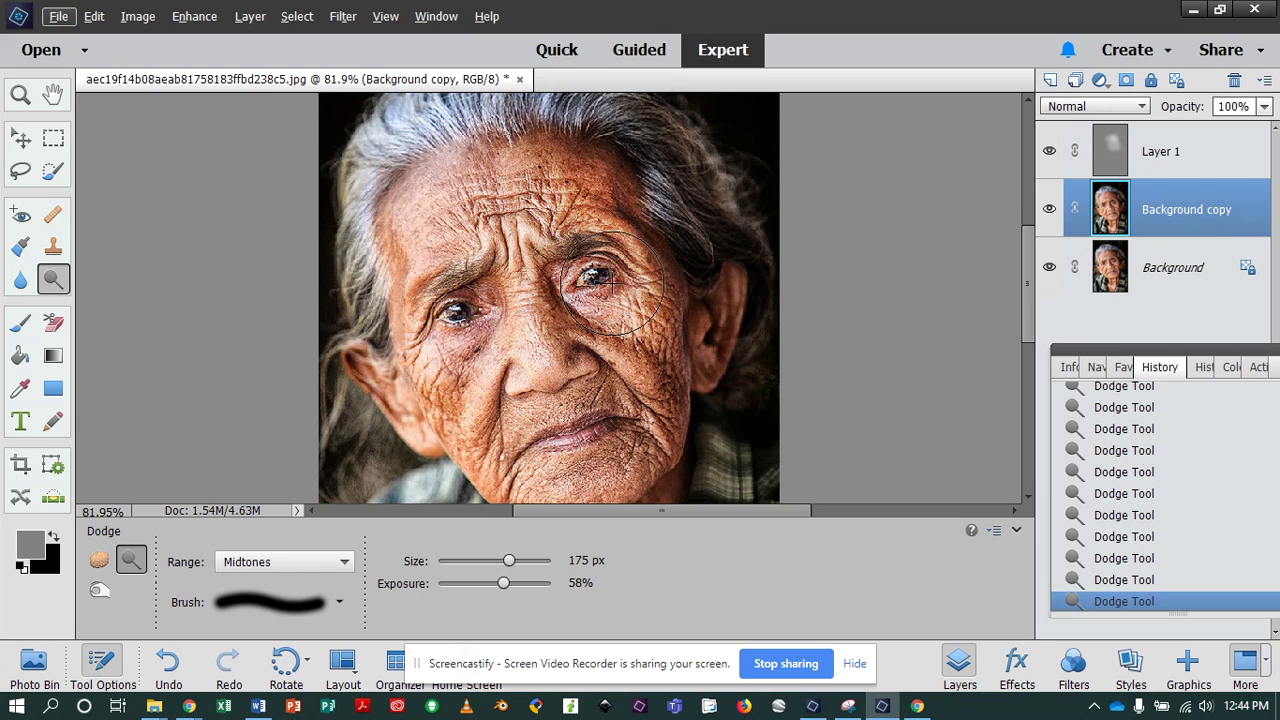
{"action": "left_click", "coordinate": [1137, 150]}
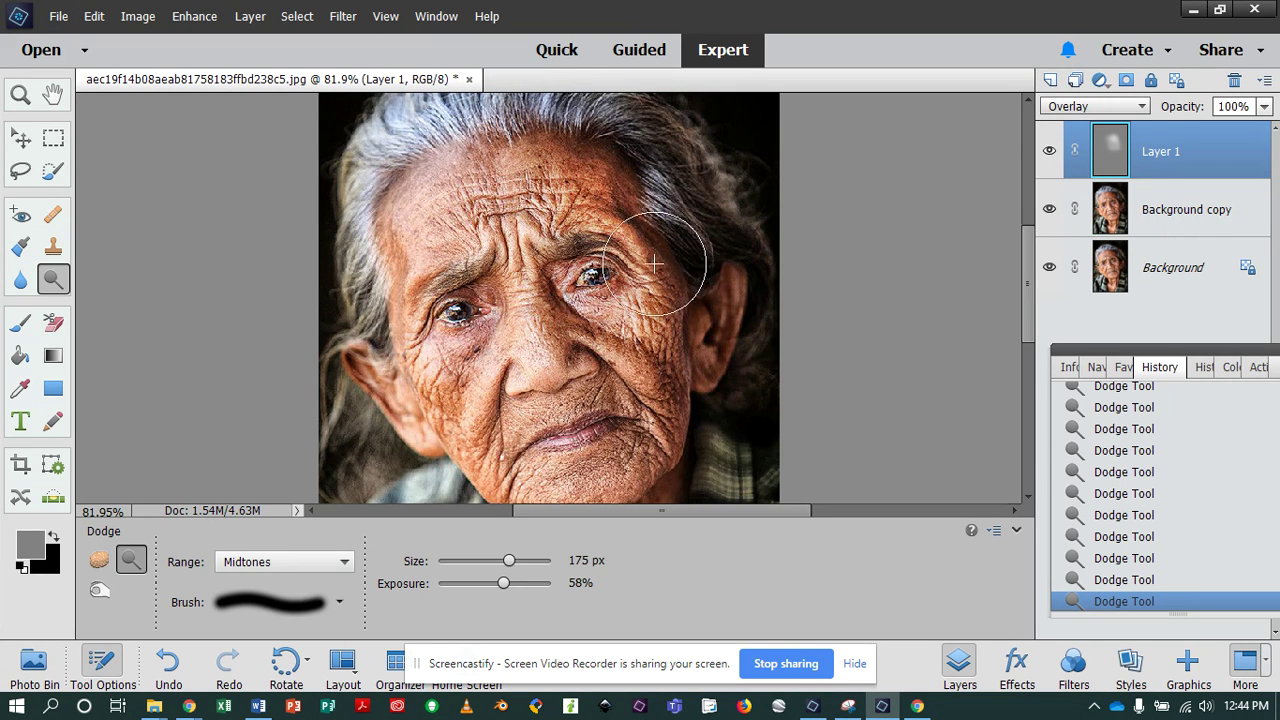
Step: Compare the portrait with and without the dodging by repeatedly toggling Layer 1's visibility, leaving the layer hidden
{"action": "left_click", "coordinate": [1048, 151]}
{"action": "left_click", "coordinate": [1048, 151]}
{"action": "left_click", "coordinate": [1048, 152]}
{"action": "left_click", "coordinate": [1048, 153]}
{"action": "left_click", "coordinate": [1048, 152]}
{"action": "left_click", "coordinate": [1048, 152]}
{"action": "left_click", "coordinate": [1048, 151]}
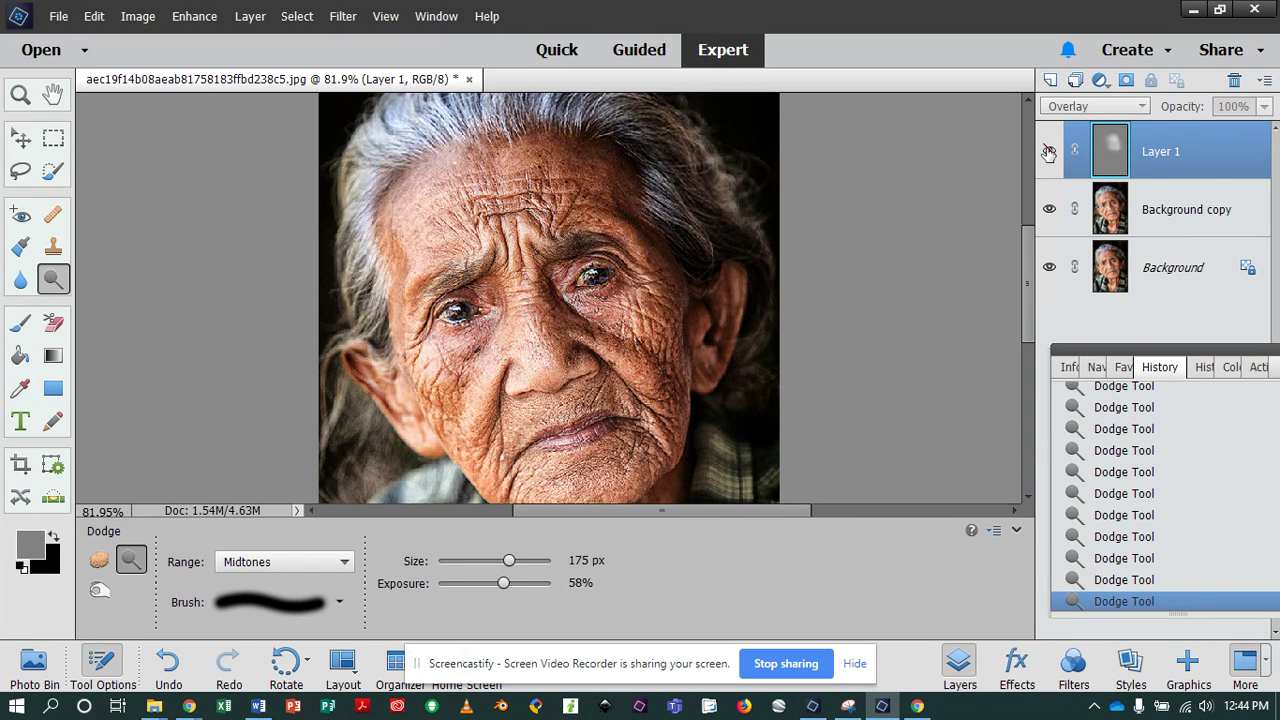
Step: Switch to the Burn tool with 38% exposure and enlarge its brush to 200 px
{"action": "left_click", "coordinate": [100, 592]}
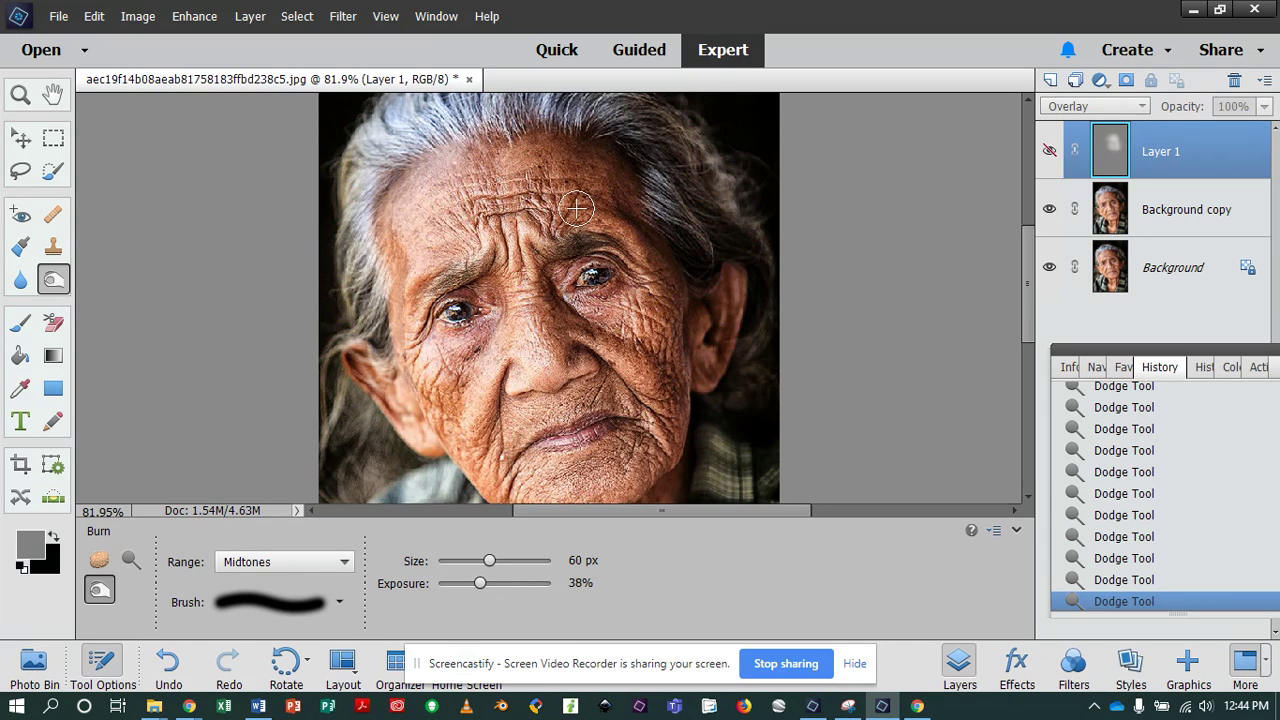
{"action": "key", "text": "bracketright"}
{"action": "key", "text": "bracketright"}
{"action": "key", "text": "bracketright"}
{"action": "key", "text": "bracketright"}
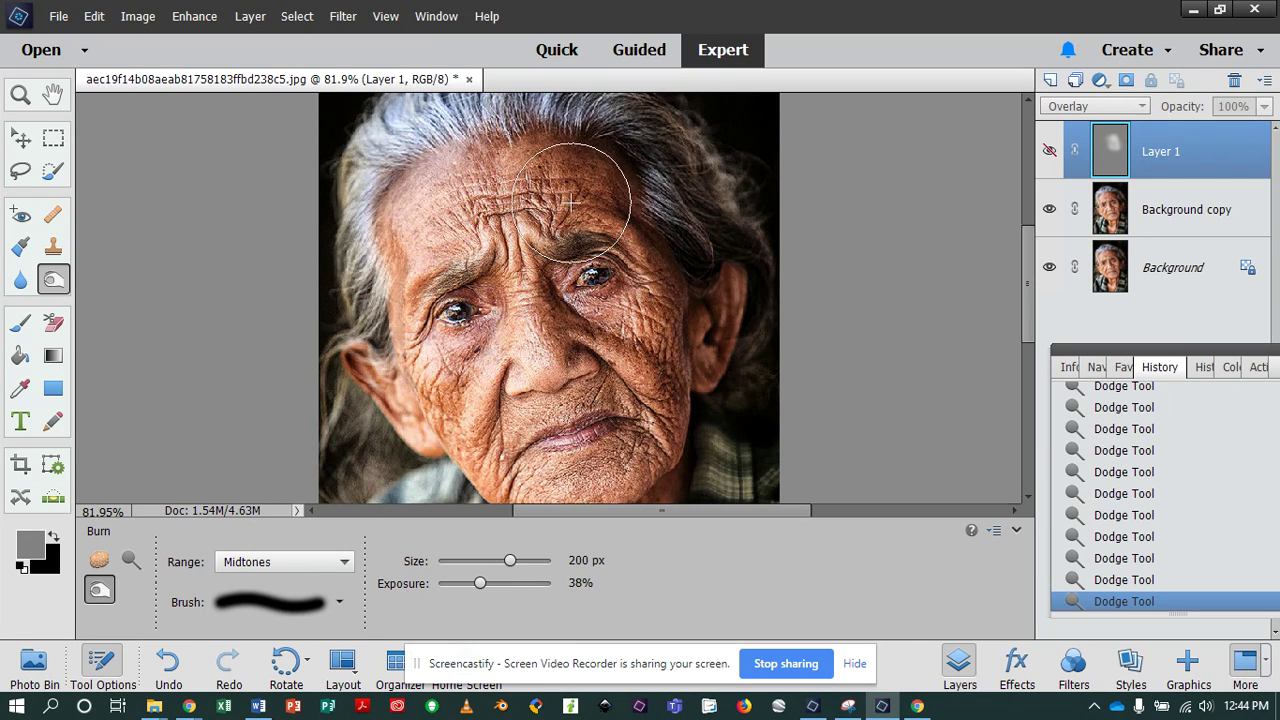
Step: Make Layer 1 visible again and burn the midtones over the woman's forehead and around her eye
{"action": "left_click", "coordinate": [555, 200]}
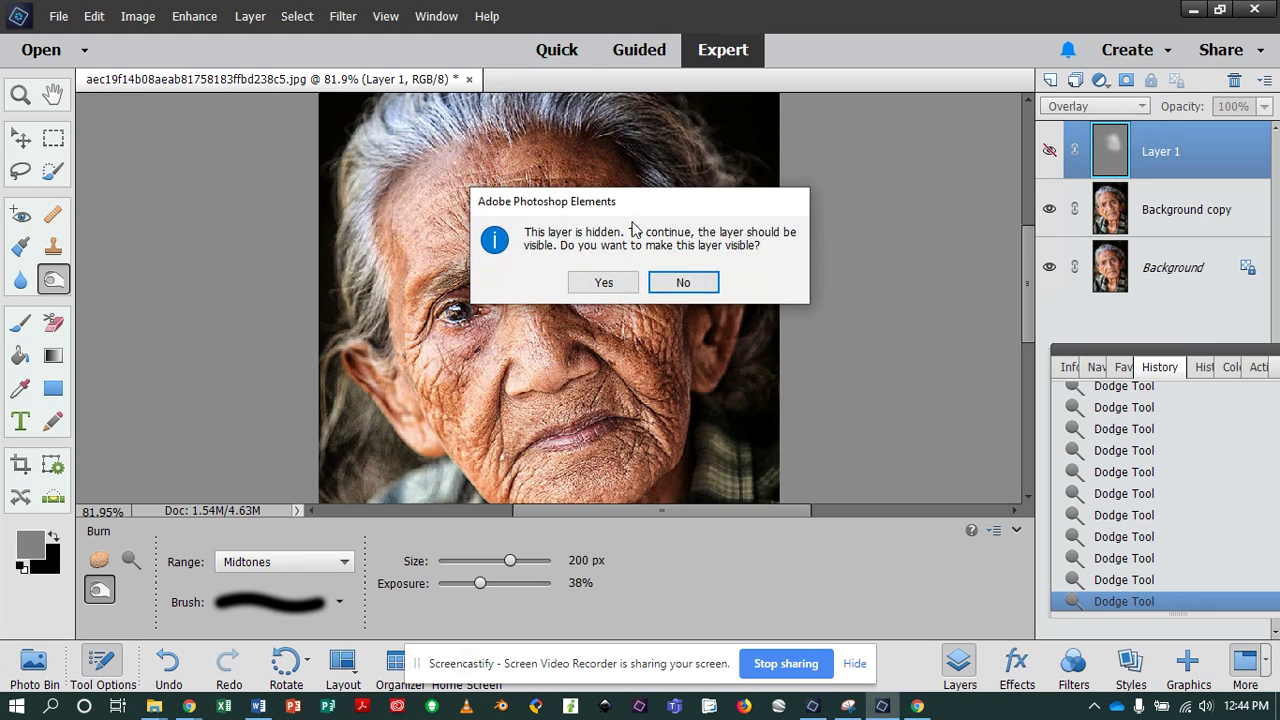
{"action": "left_click", "coordinate": [683, 284]}
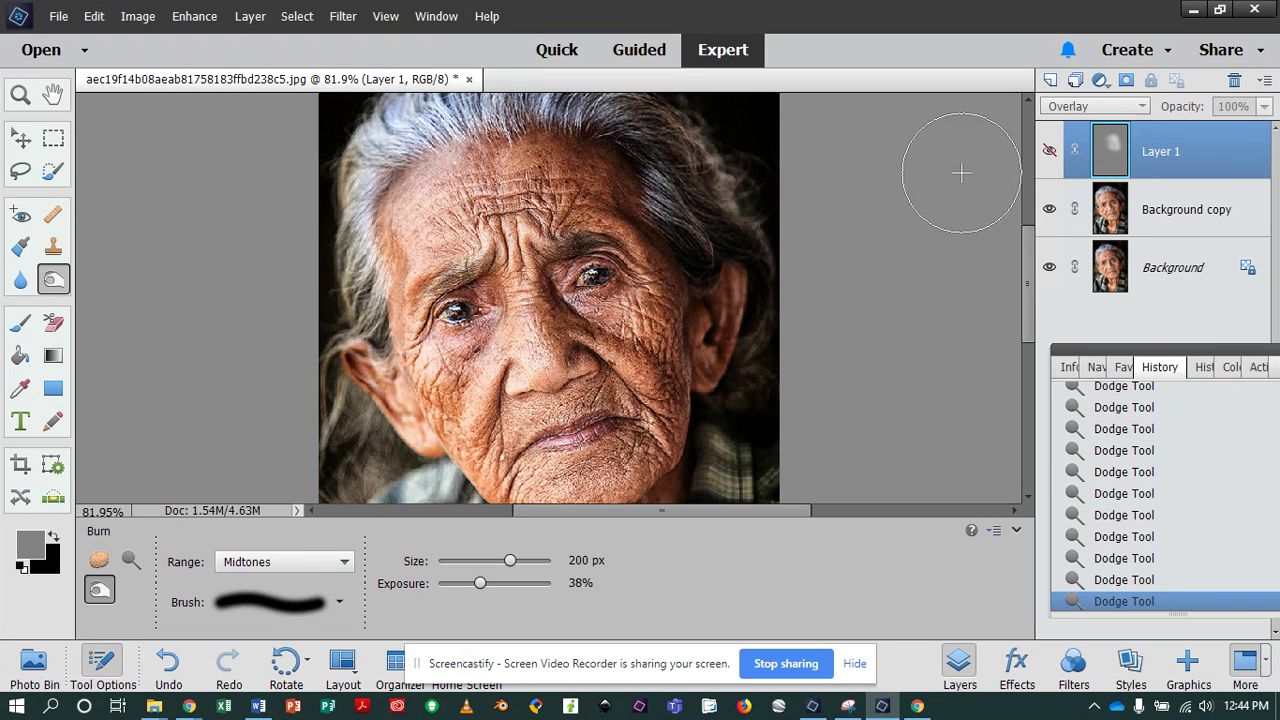
{"action": "left_click", "coordinate": [1049, 153]}
{"action": "mouse_move", "coordinate": [575, 175]}
{"action": "left_mouse_down"}
{"action": "mouse_move", "coordinate": [626, 245]}
{"action": "mouse_move", "coordinate": [632, 330]}
{"action": "mouse_move", "coordinate": [644, 309]}
{"action": "mouse_move", "coordinate": [633, 300]}
{"action": "mouse_move", "coordinate": [620, 318]}
{"action": "mouse_move", "coordinate": [636, 292]}
{"action": "mouse_move", "coordinate": [603, 317]}
{"action": "mouse_move", "coordinate": [638, 284]}
{"action": "mouse_move", "coordinate": [616, 313]}
{"action": "mouse_move", "coordinate": [636, 307]}
{"action": "mouse_move", "coordinate": [584, 189]}
{"action": "mouse_move", "coordinate": [626, 244]}
{"action": "mouse_move", "coordinate": [572, 157]}
{"action": "mouse_move", "coordinate": [609, 218]}
{"action": "left_mouse_up"}
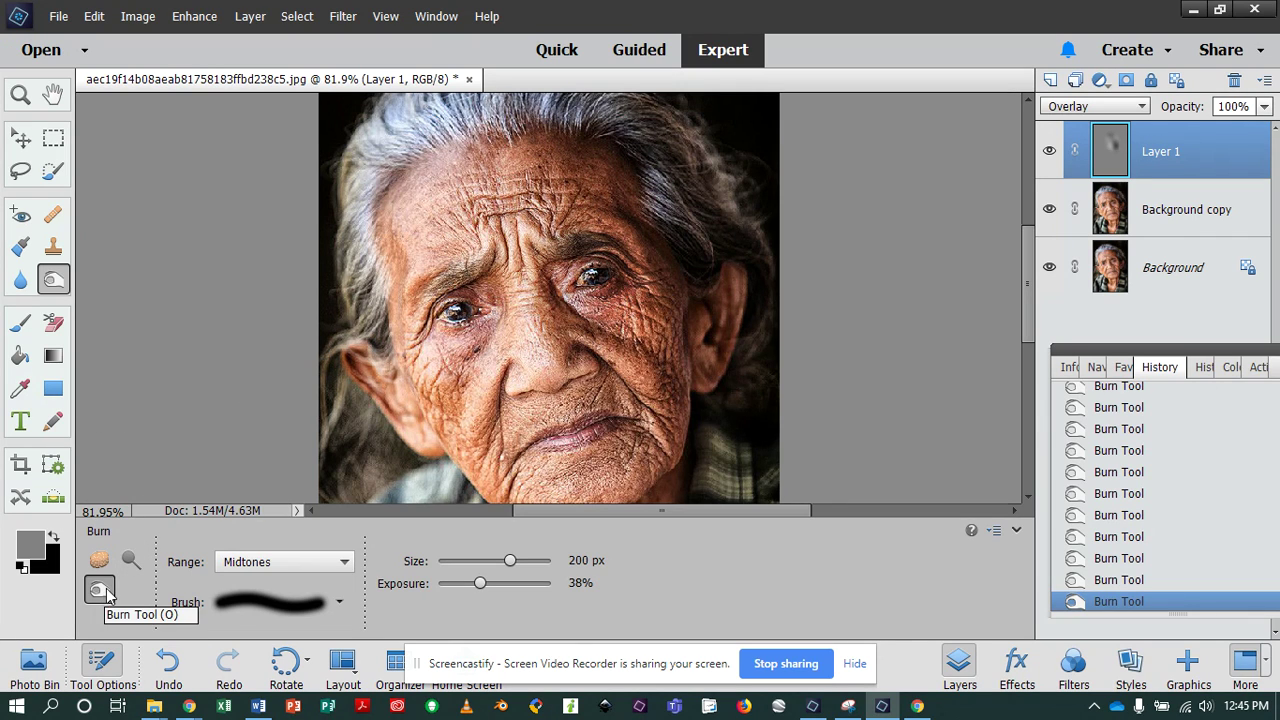
Step: Change the Burn tool's range to Highlights and darken the temple, the areas beneath both eyes and the cheeks
{"action": "left_click", "coordinate": [337, 564]}
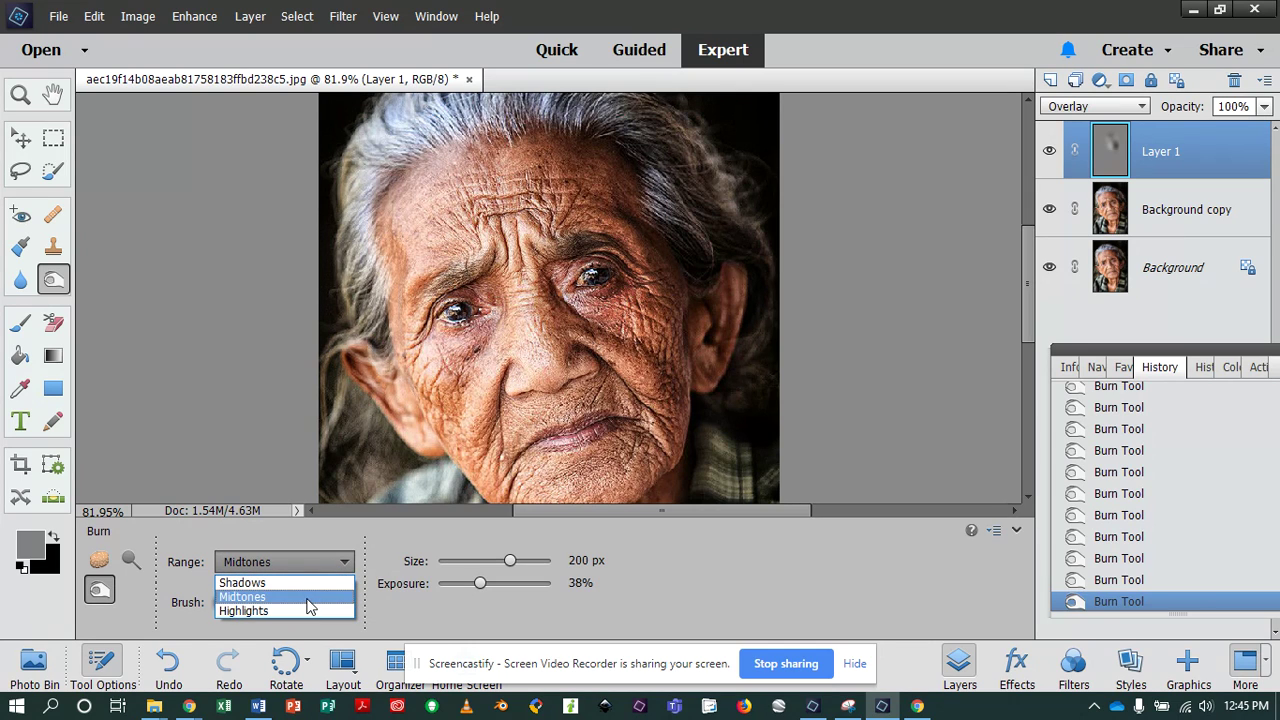
{"action": "left_click", "coordinate": [197, 537]}
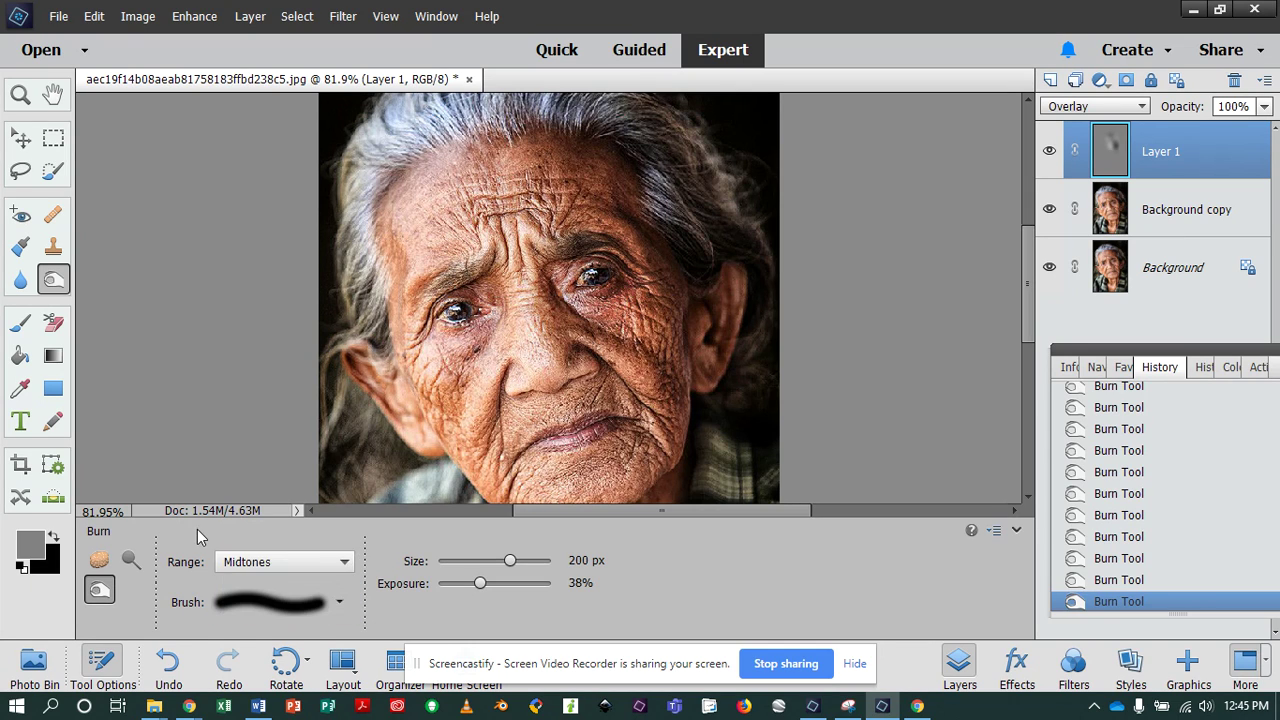
{"action": "left_click", "coordinate": [305, 562]}
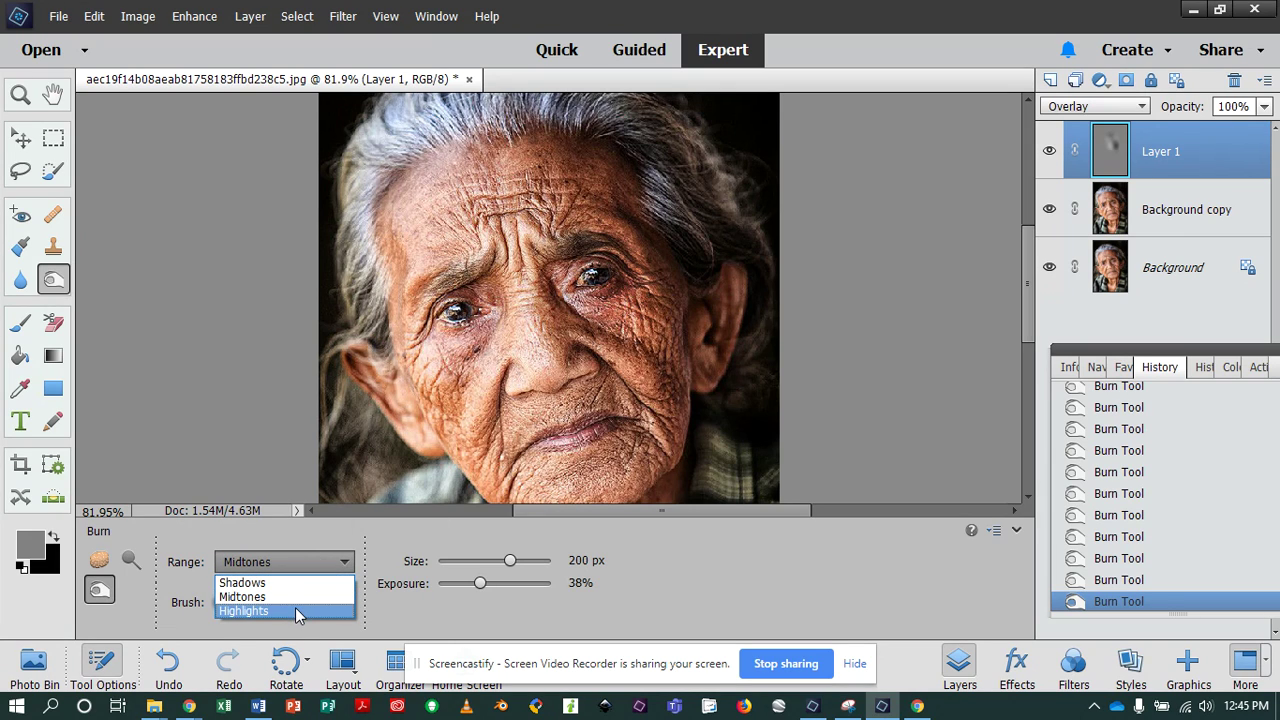
{"action": "left_click", "coordinate": [296, 607]}
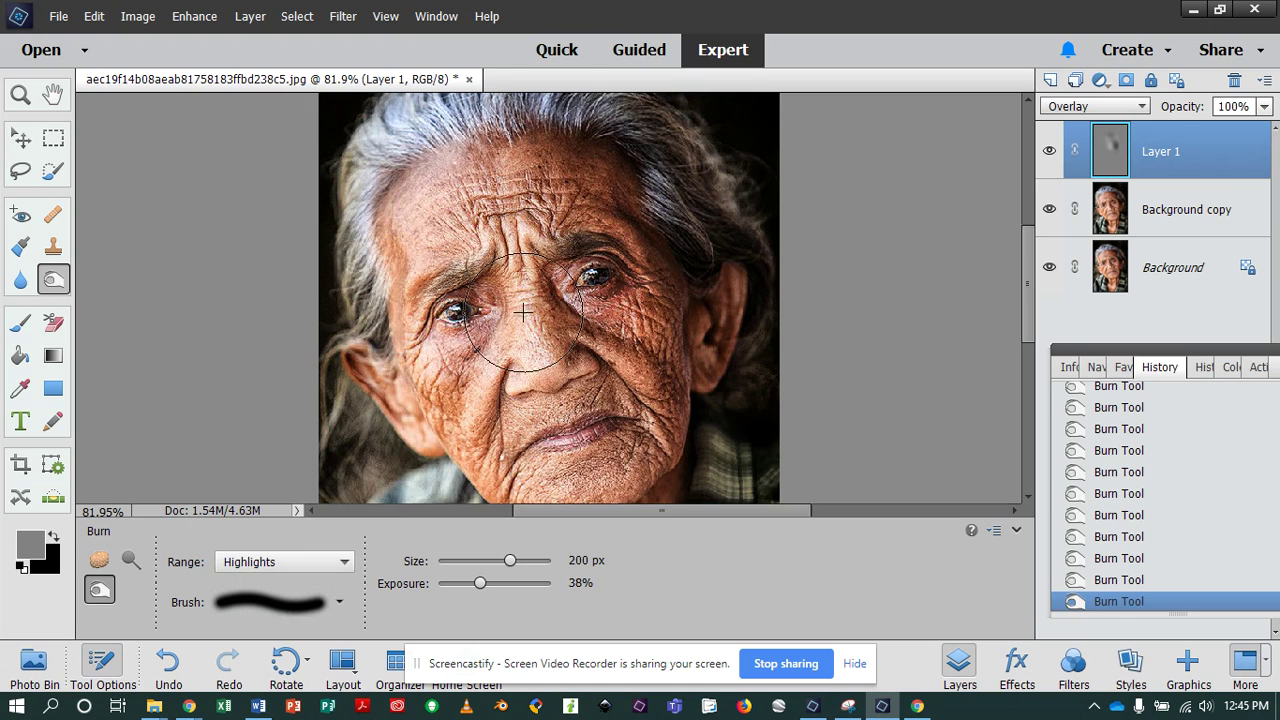
{"action": "mouse_move", "coordinate": [415, 140]}
{"action": "left_mouse_down"}
{"action": "mouse_move", "coordinate": [440, 125]}
{"action": "mouse_move", "coordinate": [440, 145]}
{"action": "mouse_move", "coordinate": [385, 165]}
{"action": "left_mouse_up"}
{"action": "mouse_move", "coordinate": [359, 277]}
{"action": "left_mouse_down"}
{"action": "mouse_move", "coordinate": [479, 387]}
{"action": "mouse_move", "coordinate": [504, 329]}
{"action": "mouse_move", "coordinate": [541, 333]}
{"action": "mouse_move", "coordinate": [516, 384]}
{"action": "mouse_move", "coordinate": [472, 425]}
{"action": "mouse_move", "coordinate": [455, 395]}
{"action": "mouse_move", "coordinate": [542, 470]}
{"action": "mouse_move", "coordinate": [487, 327]}
{"action": "mouse_move", "coordinate": [466, 351]}
{"action": "mouse_move", "coordinate": [480, 319]}
{"action": "mouse_move", "coordinate": [448, 329]}
{"action": "mouse_move", "coordinate": [449, 346]}
{"action": "mouse_move", "coordinate": [488, 337]}
{"action": "mouse_move", "coordinate": [474, 327]}
{"action": "mouse_move", "coordinate": [546, 321]}
{"action": "mouse_move", "coordinate": [568, 299]}
{"action": "mouse_move", "coordinate": [623, 271]}
{"action": "left_mouse_up"}
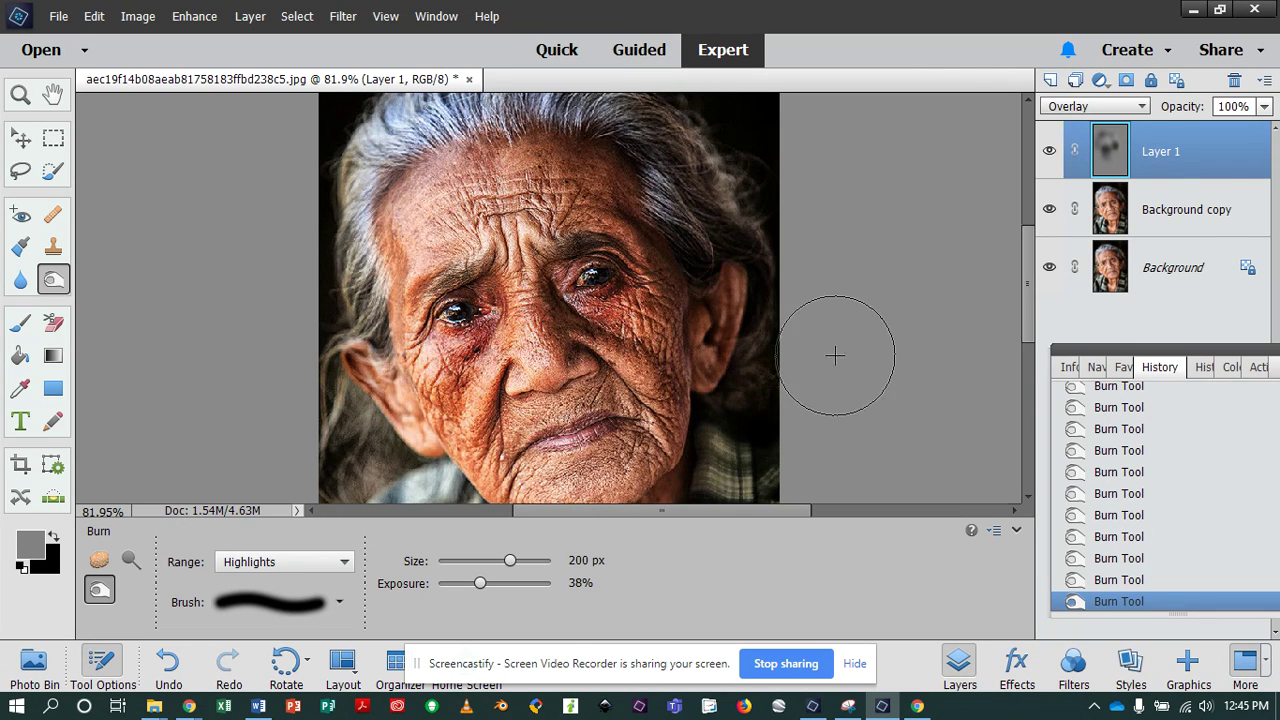
Step: Compare the portrait with and without the burning by toggling Layer 1's visibility, leaving the layer shown
{"action": "left_click", "coordinate": [1050, 151]}
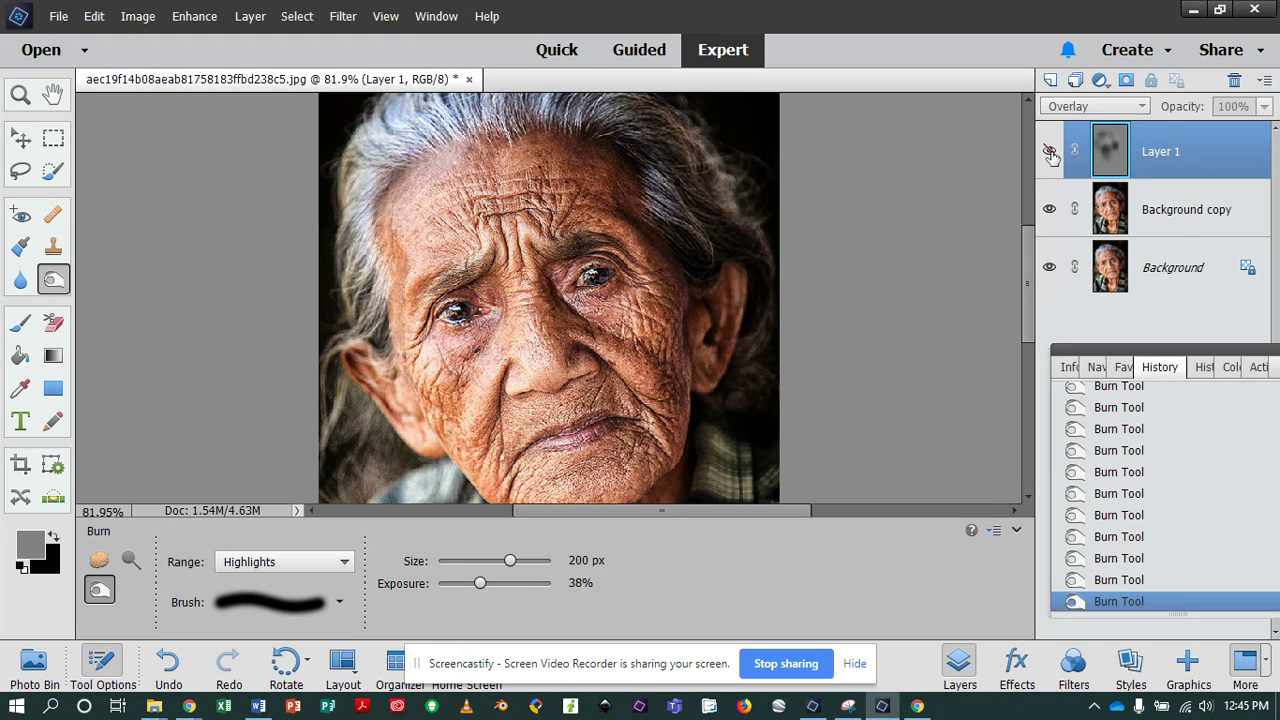
{"action": "left_click", "coordinate": [1050, 151]}
{"action": "left_click", "coordinate": [1050, 151]}
{"action": "left_click", "coordinate": [1050, 151]}
{"action": "left_click", "coordinate": [1050, 151]}
{"action": "left_click", "coordinate": [1050, 151]}
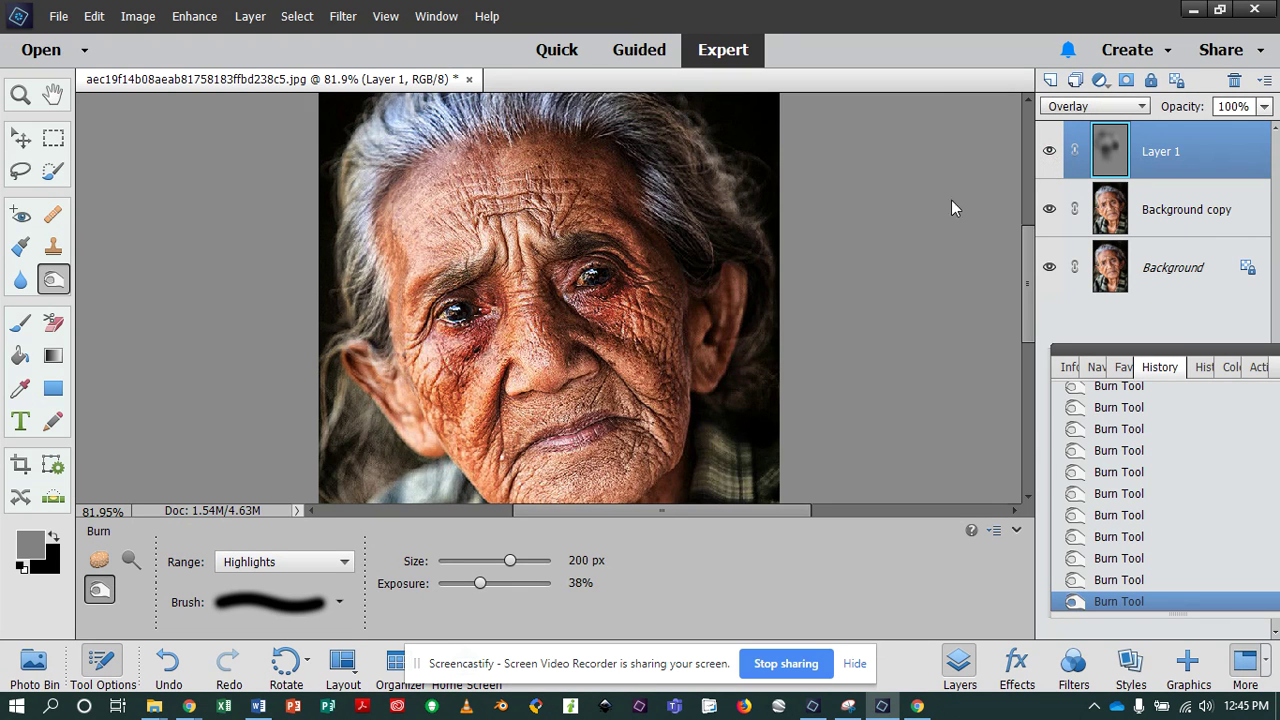
Step: Dodge the midtones beneath both eyes at 58% exposure, and check the effect by hiding and reshowing Layer 1
{"action": "left_click", "coordinate": [132, 561]}
{"action": "mouse_move", "coordinate": [575, 300]}
{"action": "left_mouse_down"}
{"action": "mouse_move", "coordinate": [622, 313]}
{"action": "mouse_move", "coordinate": [566, 285]}
{"action": "mouse_move", "coordinate": [593, 298]}
{"action": "mouse_move", "coordinate": [581, 313]}
{"action": "mouse_move", "coordinate": [465, 342]}
{"action": "left_mouse_up"}
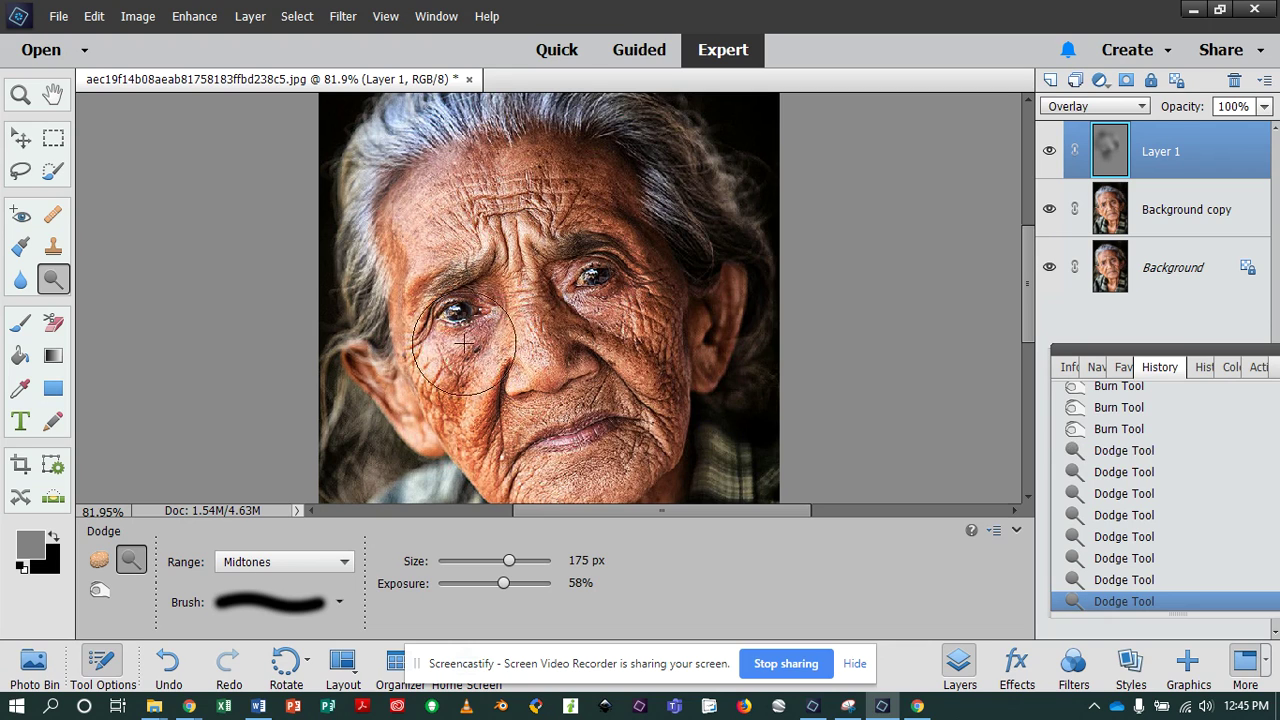
{"action": "left_click", "coordinate": [1049, 157]}
{"action": "left_click", "coordinate": [1049, 157]}
{"action": "left_click", "coordinate": [1049, 157]}
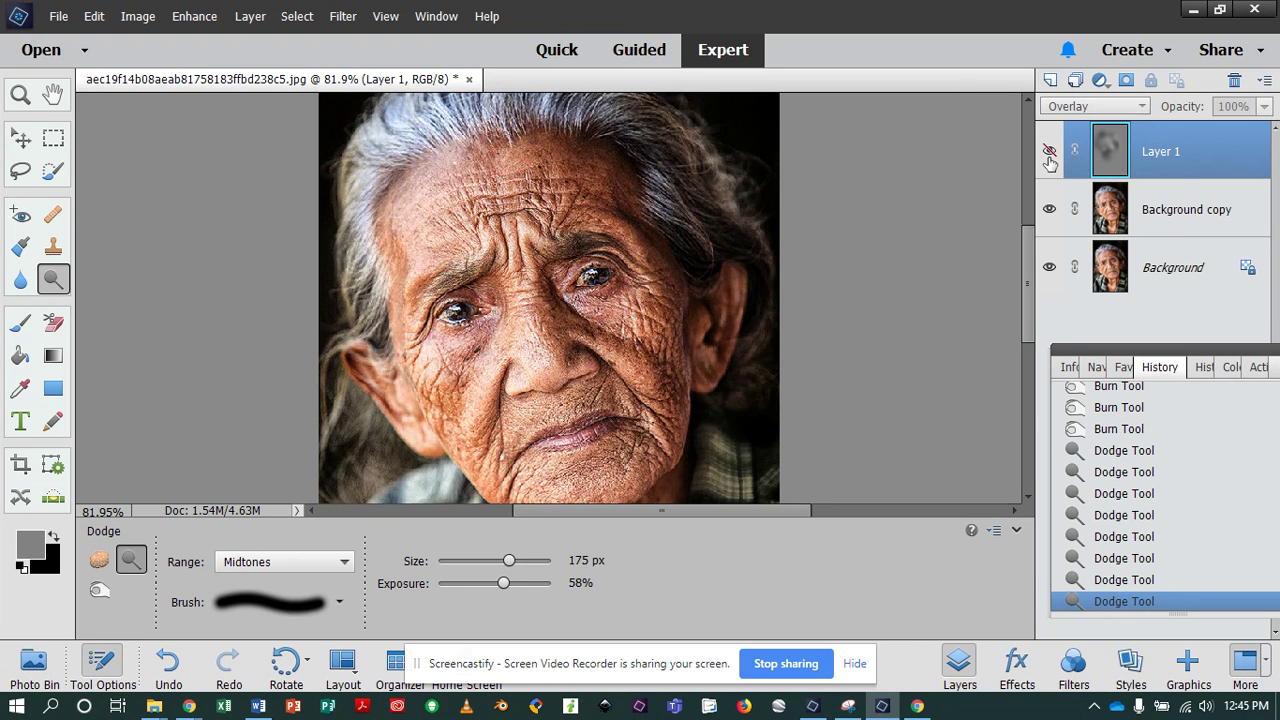
{"action": "left_click", "coordinate": [1049, 157]}
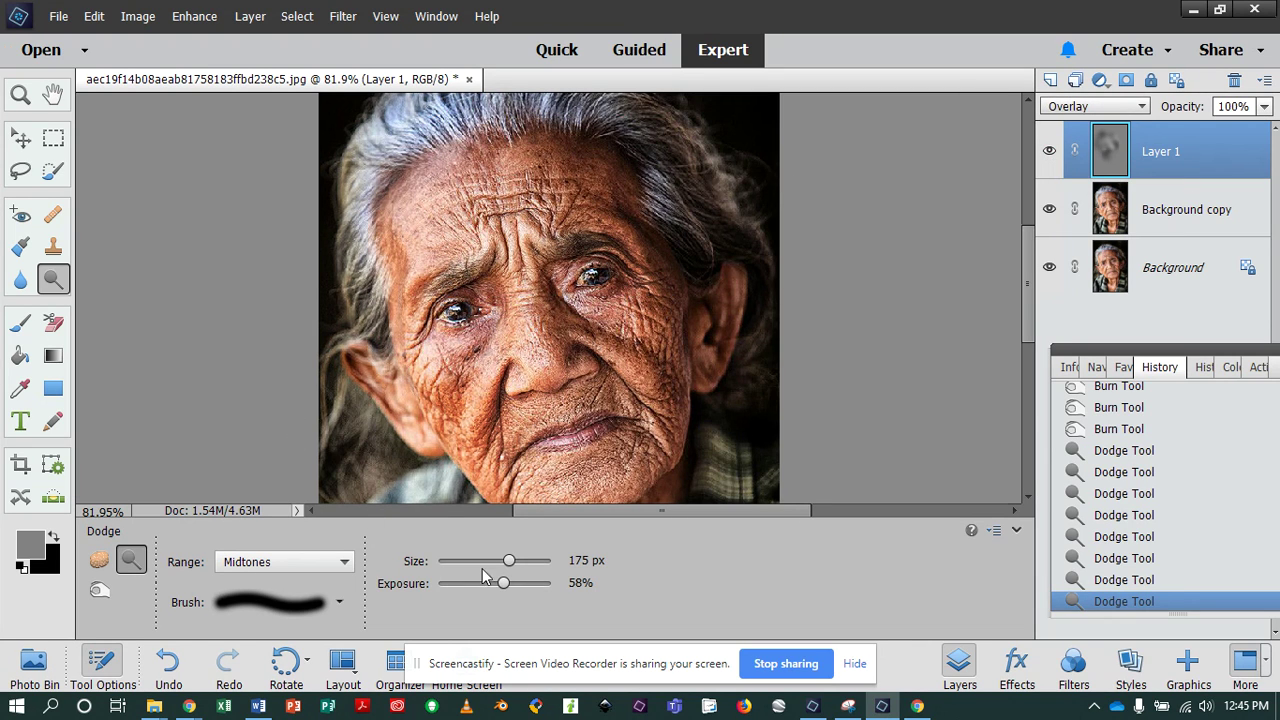
Step: Lower the Dodge exposure to 20% and lighten from the nose across the cheek, and burn that cheek's highlights at 38%
{"action": "mouse_move", "coordinate": [543, 333]}
{"action": "left_mouse_down"}
{"action": "mouse_move", "coordinate": [512, 352]}
{"action": "mouse_move", "coordinate": [473, 335]}
{"action": "mouse_move", "coordinate": [390, 385]}
{"action": "left_mouse_up"}
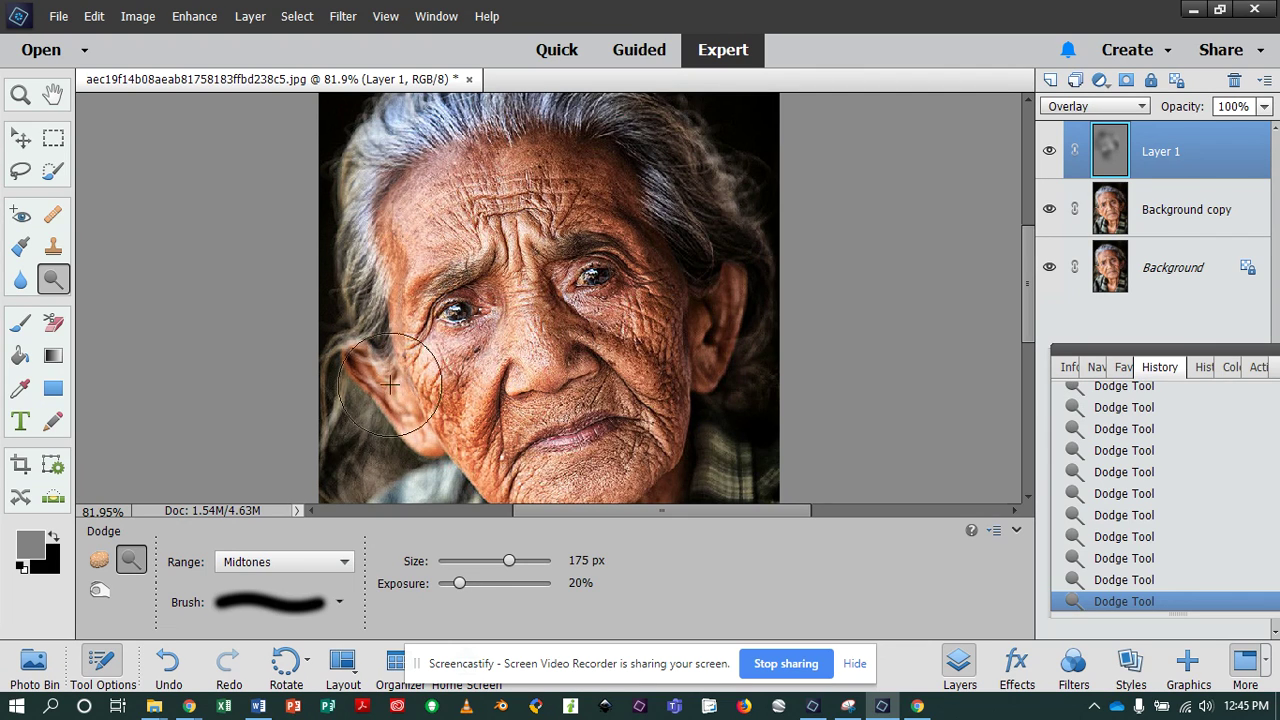
{"action": "left_click", "coordinate": [99, 590]}
{"action": "mouse_move", "coordinate": [435, 330]}
{"action": "left_mouse_down"}
{"action": "mouse_move", "coordinate": [458, 355]}
{"action": "mouse_move", "coordinate": [620, 333]}
{"action": "mouse_move", "coordinate": [600, 305]}
{"action": "mouse_move", "coordinate": [520, 360]}
{"action": "mouse_move", "coordinate": [450, 440]}
{"action": "left_mouse_up"}
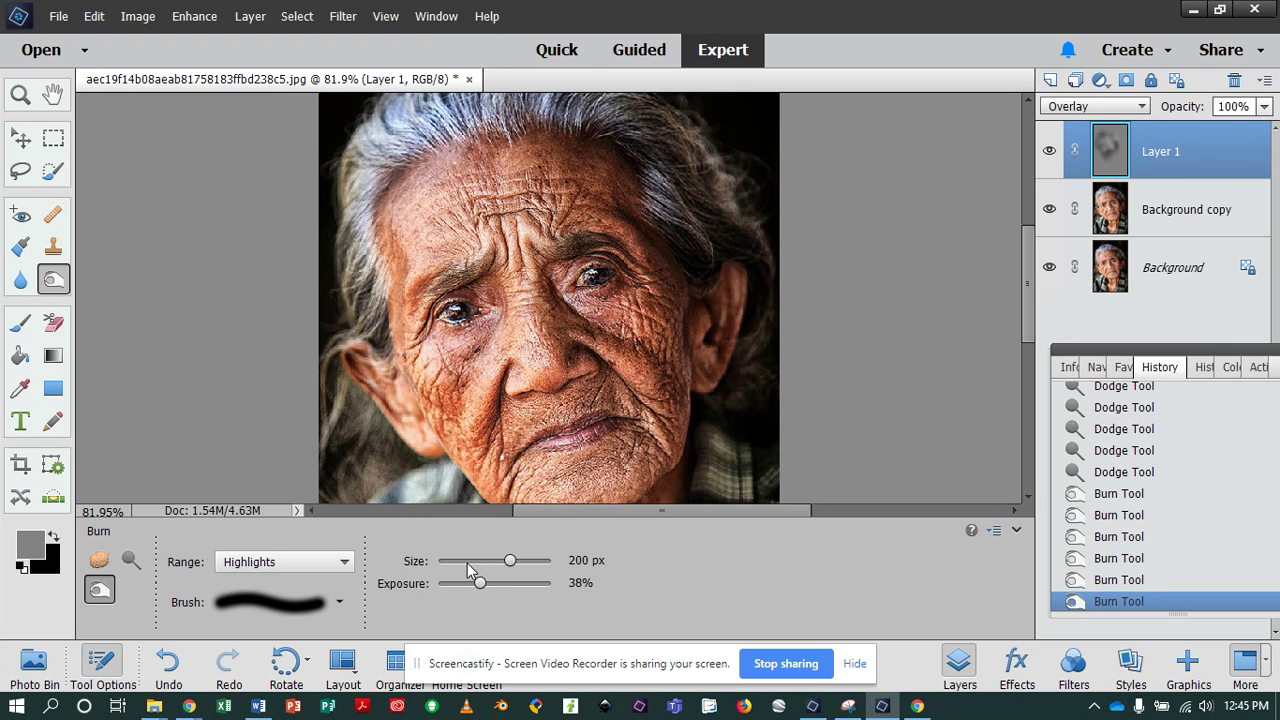
Step: Lower the Burn exposure to 17% and darken the highlights beside the nose and on the cheek
{"action": "left_click_drag", "start_coordinate": [458, 581], "coordinate": [454, 583]}
{"action": "mouse_move", "coordinate": [505, 300]}
{"action": "left_mouse_down"}
{"action": "mouse_move", "coordinate": [530, 405]}
{"action": "mouse_move", "coordinate": [480, 430]}
{"action": "left_mouse_up"}
{"action": "left_click_drag", "start_coordinate": [440, 320], "coordinate": [470, 425]}
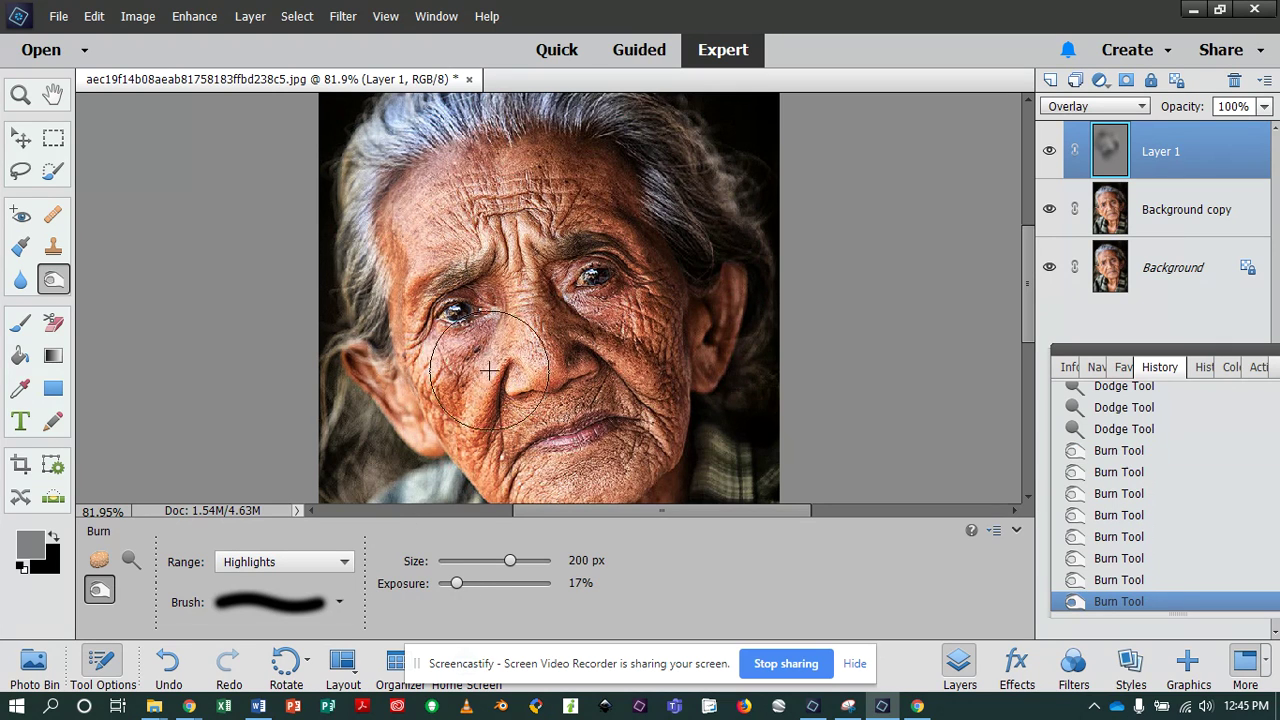
Step: Burn the forehead and outer cheek highlights at 17% exposure, and dodge the midtones around the forehead and temple hair at 20%
{"action": "mouse_move", "coordinate": [530, 220]}
{"action": "left_mouse_down"}
{"action": "mouse_move", "coordinate": [475, 216]}
{"action": "mouse_move", "coordinate": [510, 203]}
{"action": "mouse_move", "coordinate": [470, 183]}
{"action": "mouse_move", "coordinate": [410, 190]}
{"action": "mouse_move", "coordinate": [385, 270]}
{"action": "left_mouse_up"}
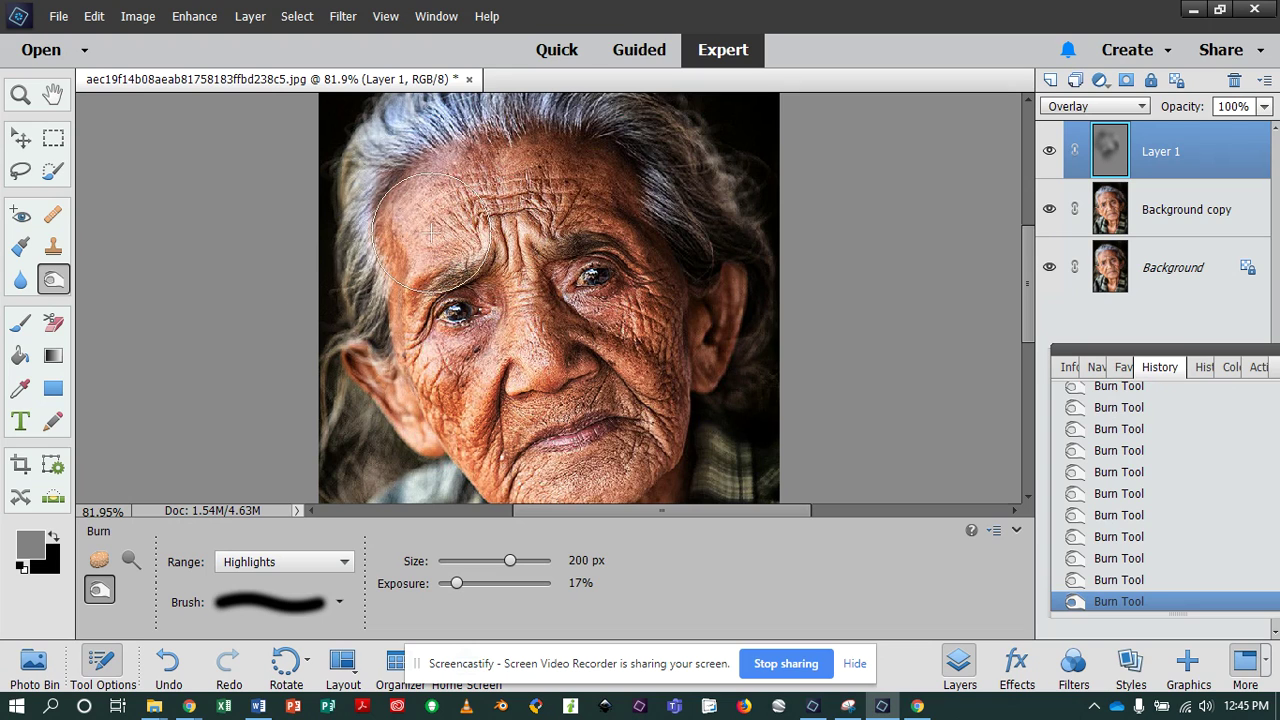
{"action": "mouse_move", "coordinate": [627, 175]}
{"action": "left_mouse_down"}
{"action": "mouse_move", "coordinate": [671, 186]}
{"action": "mouse_move", "coordinate": [632, 301]}
{"action": "left_mouse_up"}
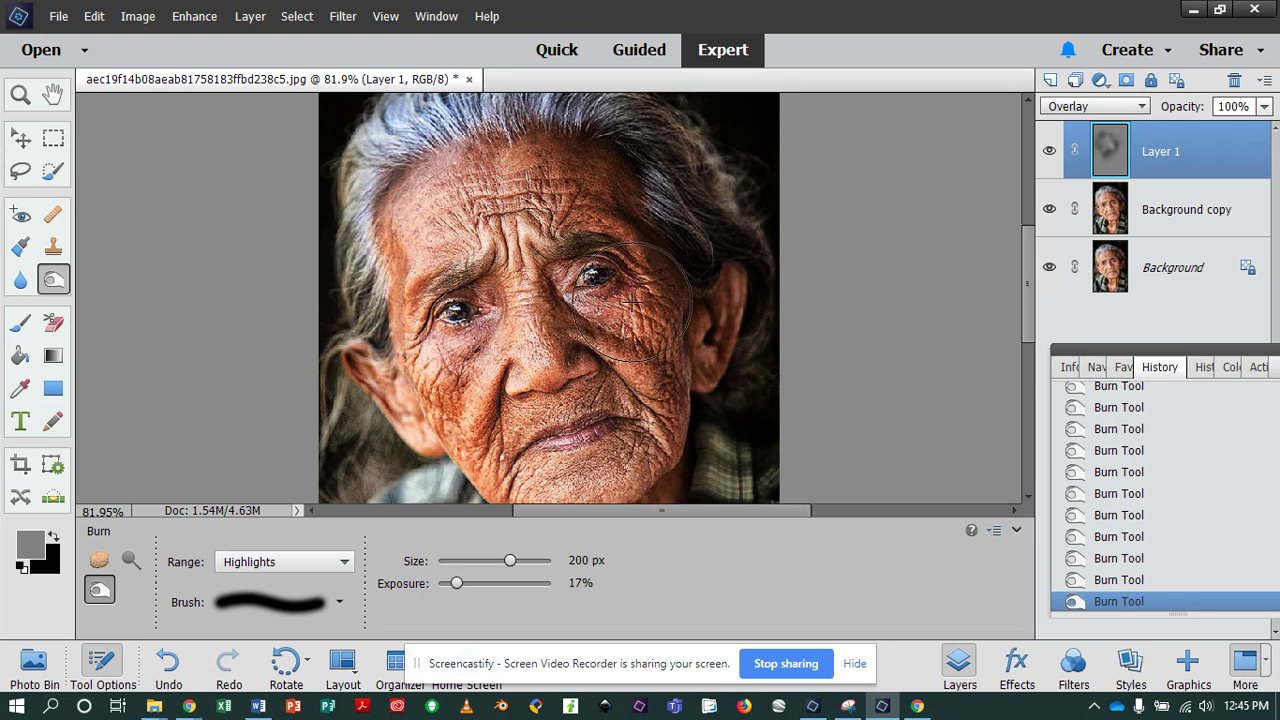
{"action": "left_click", "coordinate": [131, 561]}
{"action": "mouse_move", "coordinate": [651, 157]}
{"action": "left_mouse_down"}
{"action": "mouse_move", "coordinate": [611, 180]}
{"action": "mouse_move", "coordinate": [583, 176]}
{"action": "mouse_move", "coordinate": [600, 195]}
{"action": "left_mouse_up"}
{"action": "mouse_move", "coordinate": [592, 185]}
{"action": "left_mouse_down"}
{"action": "mouse_move", "coordinate": [660, 283]}
{"action": "mouse_move", "coordinate": [722, 224]}
{"action": "left_mouse_up"}
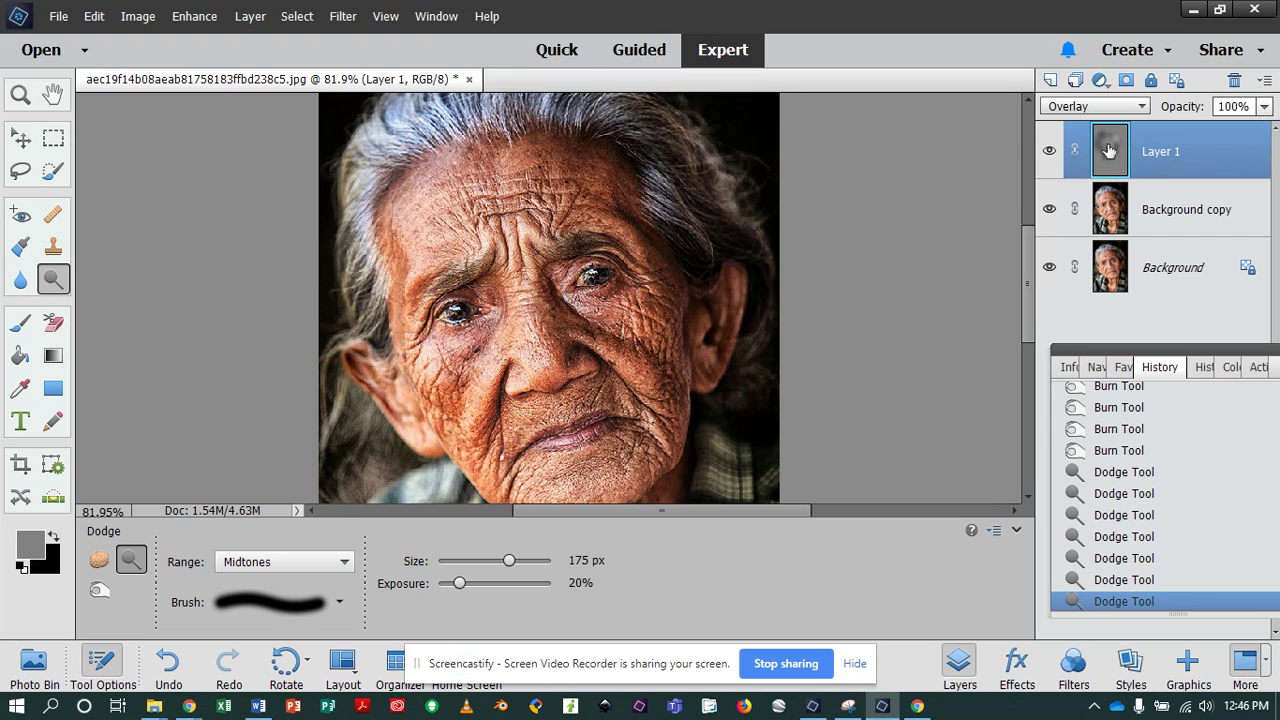
Step: Compare the portrait with and without the dodging and burning by repeatedly toggling Layer 1's visibility, leaving the layer shown
{"action": "left_click", "coordinate": [1050, 151]}
{"action": "left_click", "coordinate": [1050, 151]}
{"action": "left_click", "coordinate": [1050, 151]}
{"action": "left_click", "coordinate": [1050, 151]}
{"action": "left_click", "coordinate": [1050, 151]}
{"action": "left_click", "coordinate": [1050, 151]}
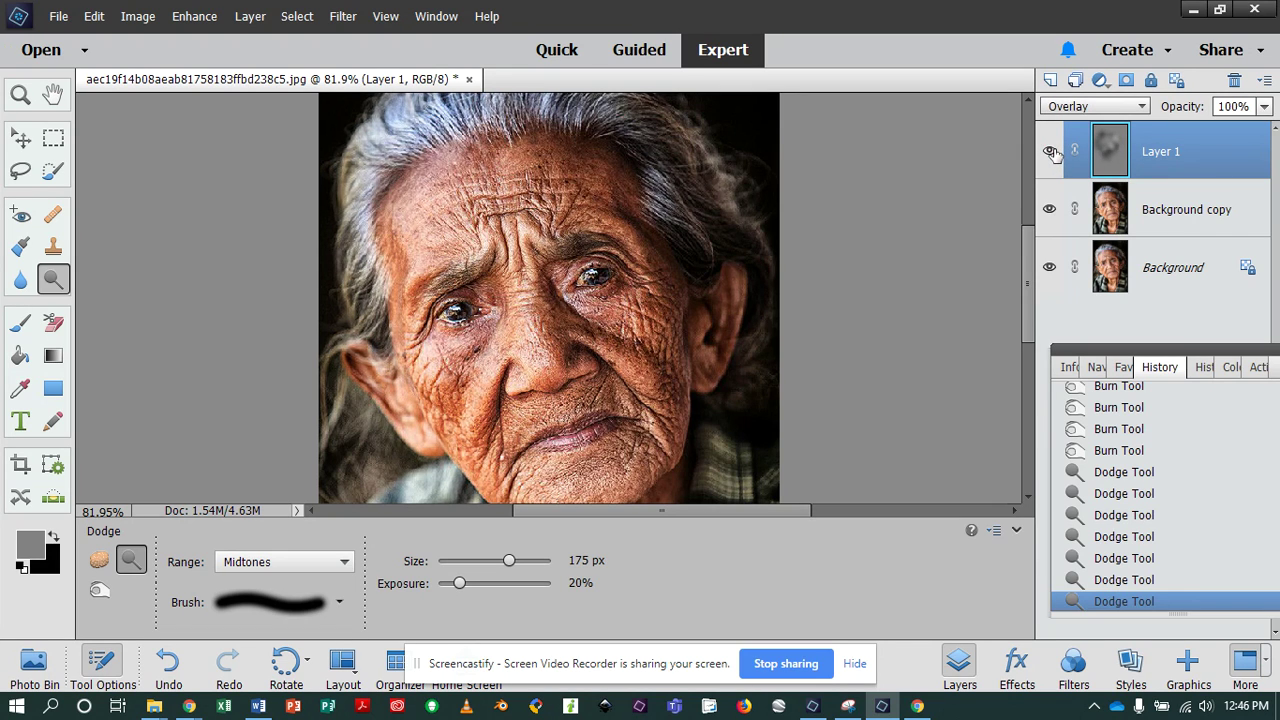
Step: Hide Layer 1 and desaturate the nose and eye areas on Background copy with the Sponge tool at 150 px and 55% flow
{"action": "left_click", "coordinate": [100, 559]}
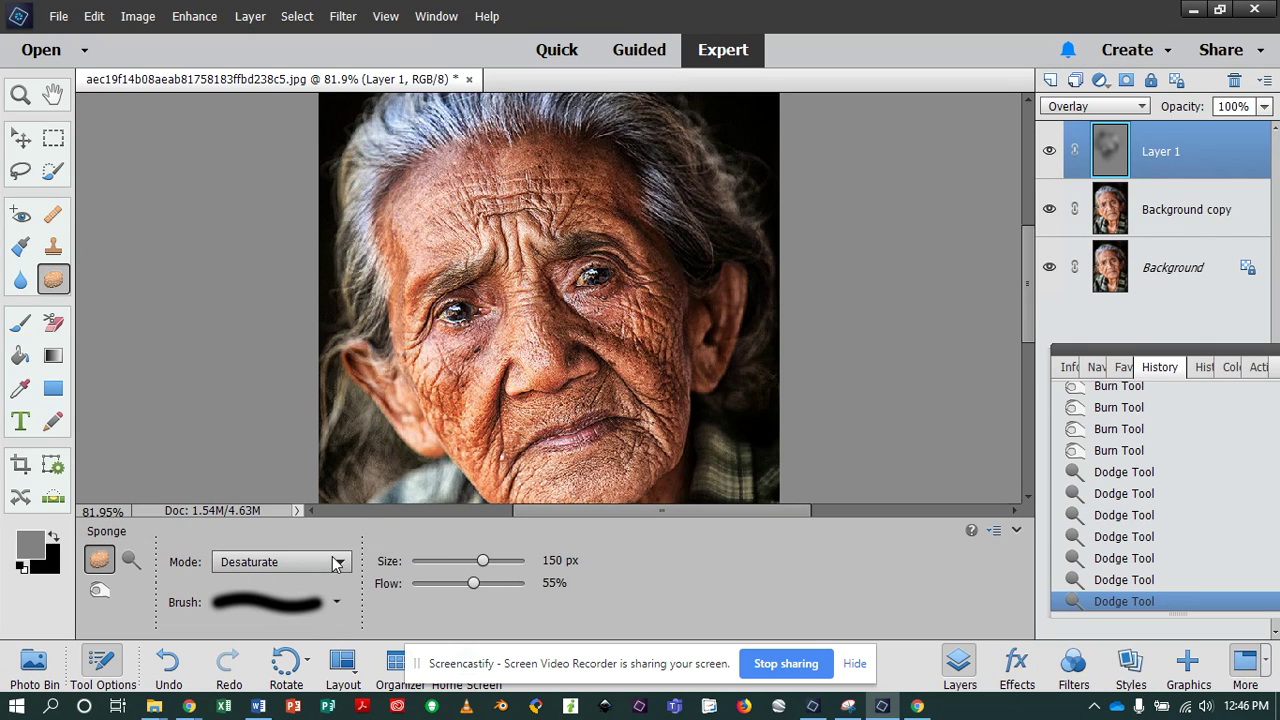
{"action": "left_click", "coordinate": [1050, 154]}
{"action": "left_click", "coordinate": [1052, 156]}
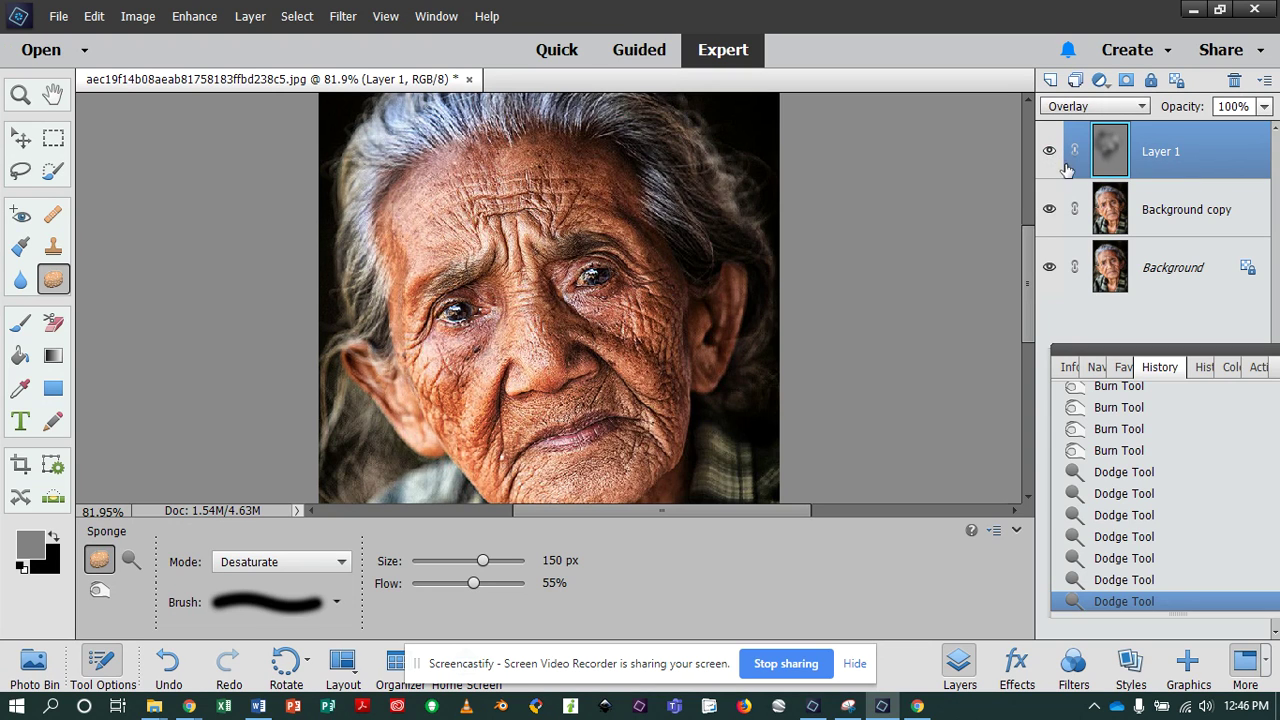
{"action": "left_click", "coordinate": [1050, 152]}
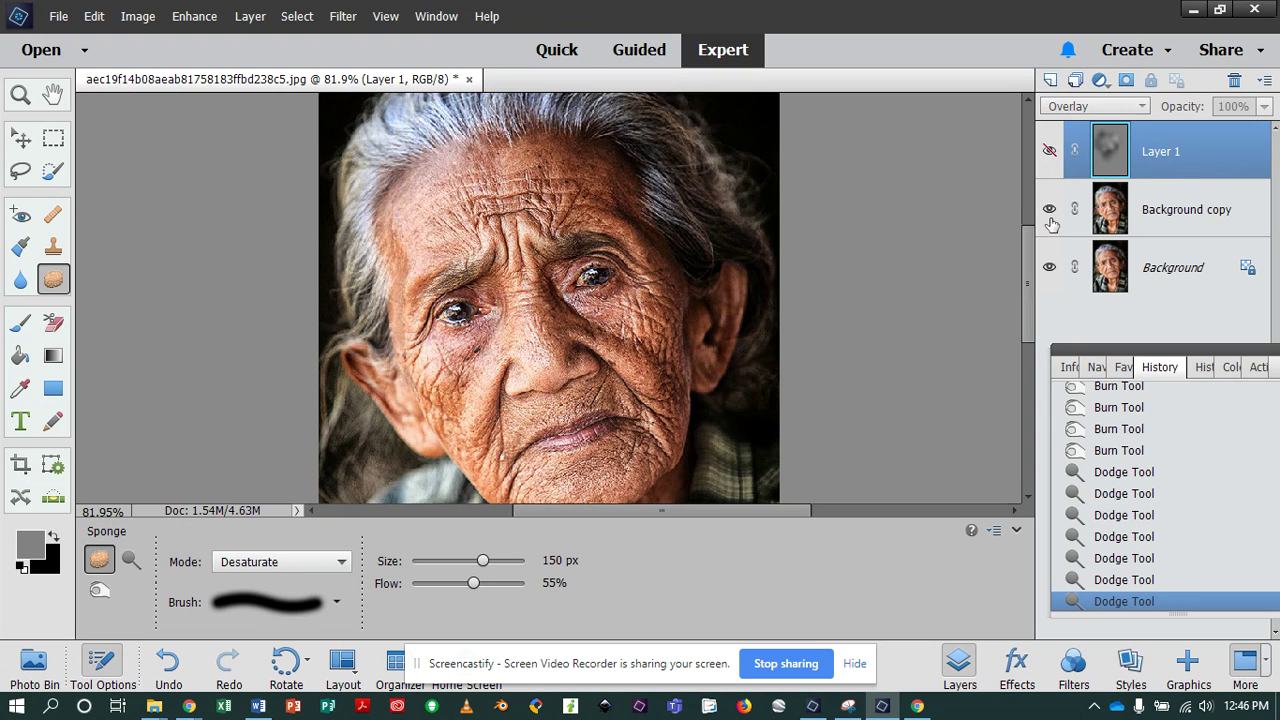
{"action": "left_click", "coordinate": [1195, 232]}
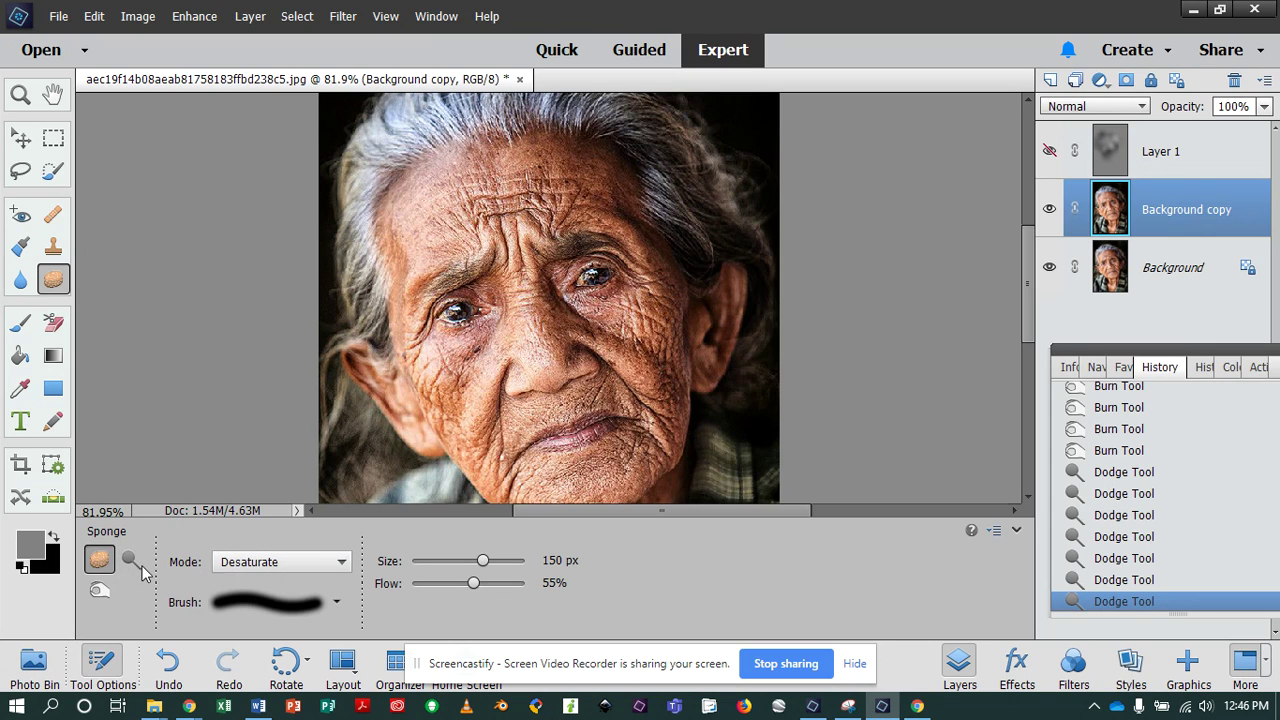
{"action": "mouse_move", "coordinate": [549, 303]}
{"action": "left_mouse_down"}
{"action": "mouse_move", "coordinate": [600, 262]}
{"action": "mouse_move", "coordinate": [610, 320]}
{"action": "mouse_move", "coordinate": [523, 346]}
{"action": "mouse_move", "coordinate": [500, 330]}
{"action": "mouse_move", "coordinate": [470, 240]}
{"action": "mouse_move", "coordinate": [432, 298]}
{"action": "mouse_move", "coordinate": [440, 320]}
{"action": "left_mouse_up"}
{"action": "left_click_drag", "start_coordinate": [440, 320], "coordinate": [490, 325]}
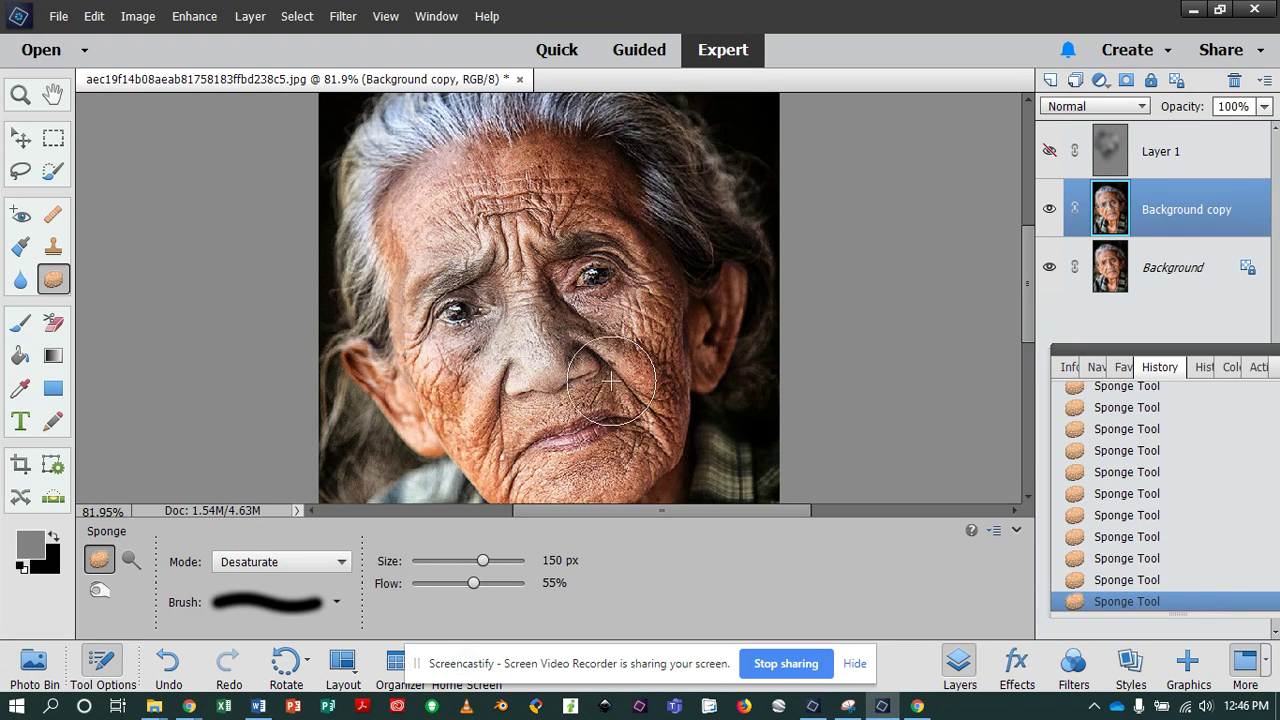
{"action": "mouse_move", "coordinate": [590, 276]}
{"action": "left_mouse_down"}
{"action": "mouse_move", "coordinate": [562, 245]}
{"action": "mouse_move", "coordinate": [529, 284]}
{"action": "mouse_move", "coordinate": [563, 333]}
{"action": "mouse_move", "coordinate": [528, 320]}
{"action": "left_mouse_up"}
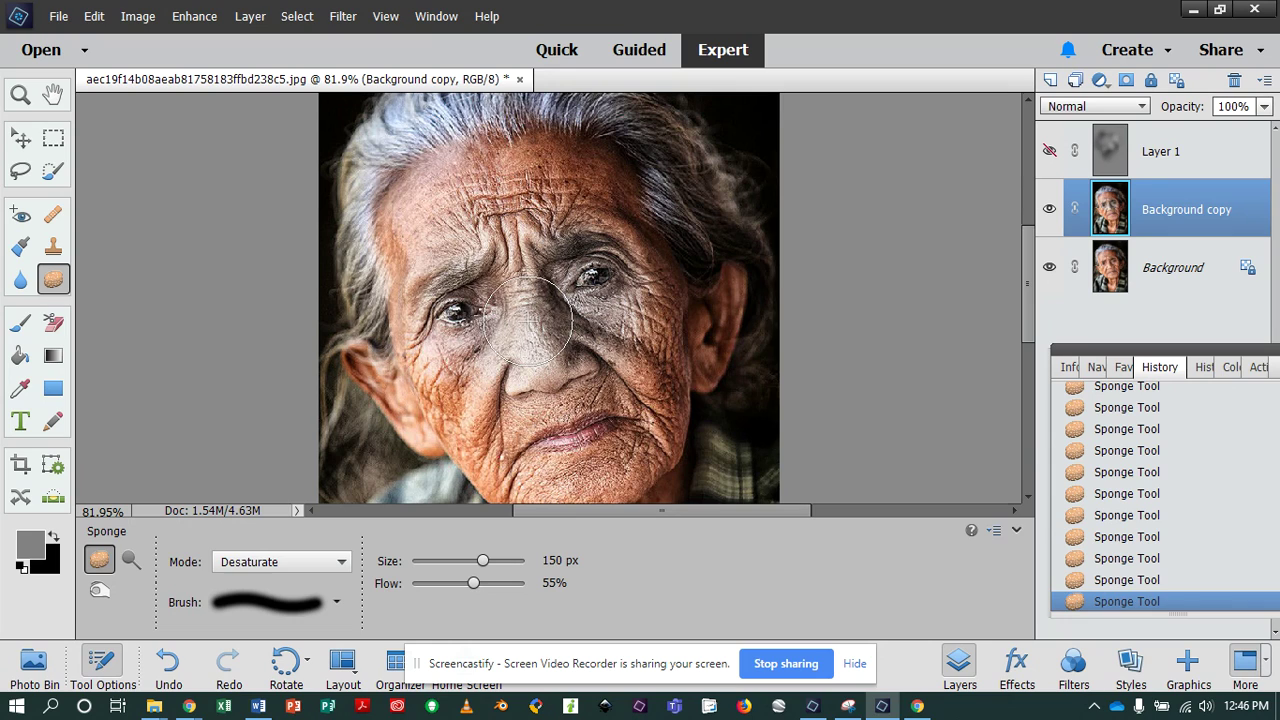
Step: Check the desaturated areas against the original by repeatedly toggling the visibility of Background copy, leaving it shown
{"action": "left_click", "coordinate": [1050, 210]}
{"action": "left_click", "coordinate": [1050, 210]}
{"action": "left_click", "coordinate": [1050, 210]}
{"action": "left_click", "coordinate": [1050, 210]}
{"action": "left_click", "coordinate": [1050, 210]}
{"action": "left_click", "coordinate": [1050, 210]}
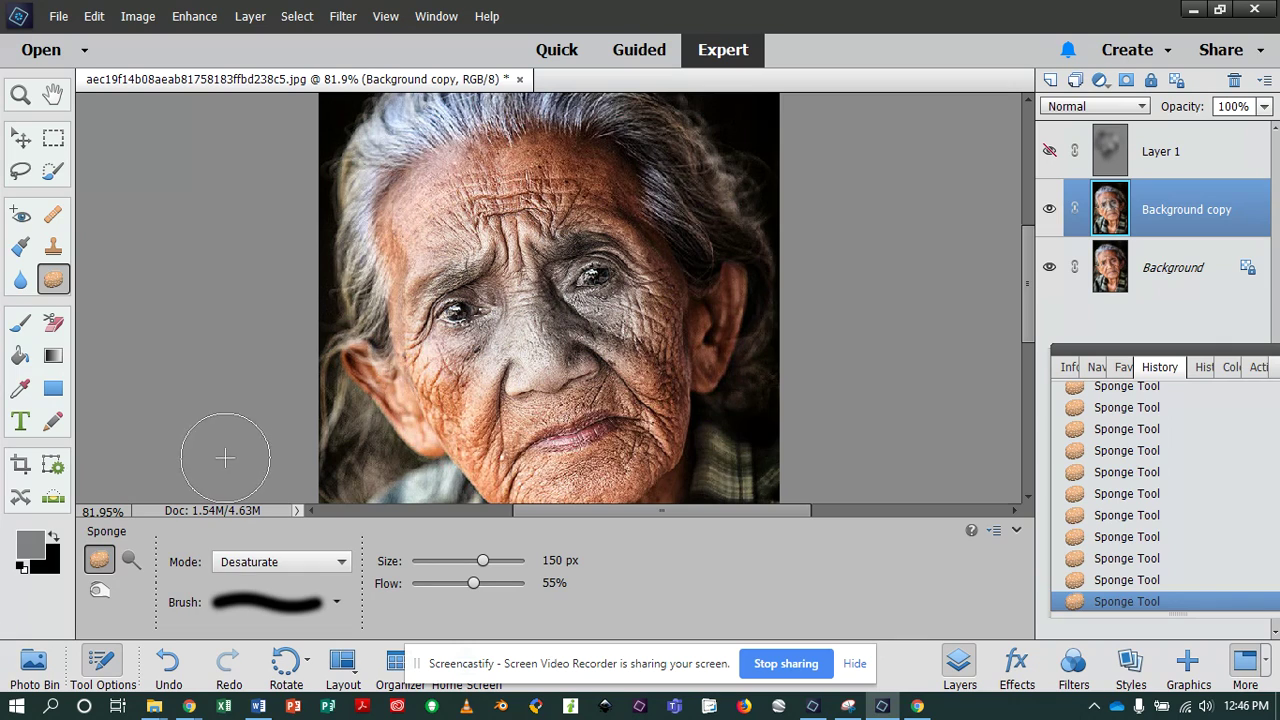
Step: Saturate the nose on Background copy with the Sponge at 55% flow, and the cheeks and lips at 23% flow
{"action": "left_click", "coordinate": [305, 561]}
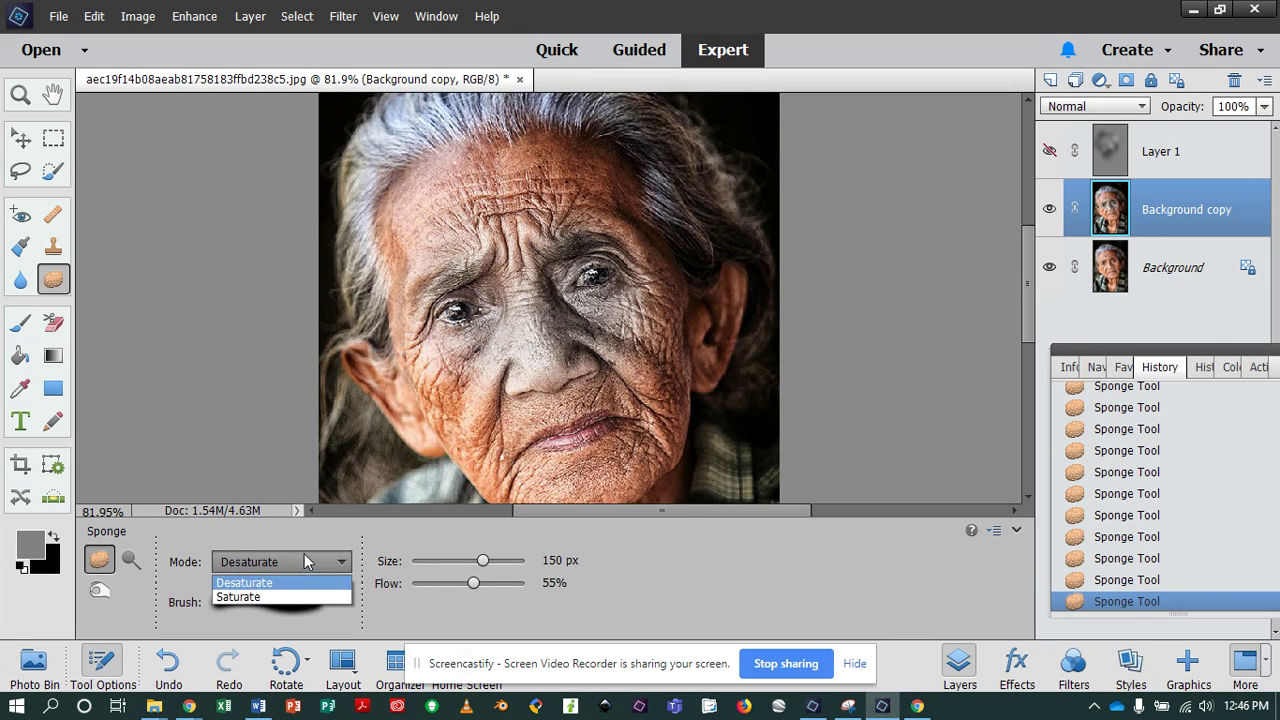
{"action": "left_click", "coordinate": [270, 596]}
{"action": "mouse_move", "coordinate": [616, 254]}
{"action": "left_mouse_down"}
{"action": "mouse_move", "coordinate": [520, 250]}
{"action": "mouse_move", "coordinate": [565, 325]}
{"action": "mouse_move", "coordinate": [572, 285]}
{"action": "mouse_move", "coordinate": [508, 348]}
{"action": "mouse_move", "coordinate": [528, 380]}
{"action": "mouse_move", "coordinate": [540, 350]}
{"action": "mouse_move", "coordinate": [556, 368]}
{"action": "left_mouse_up"}
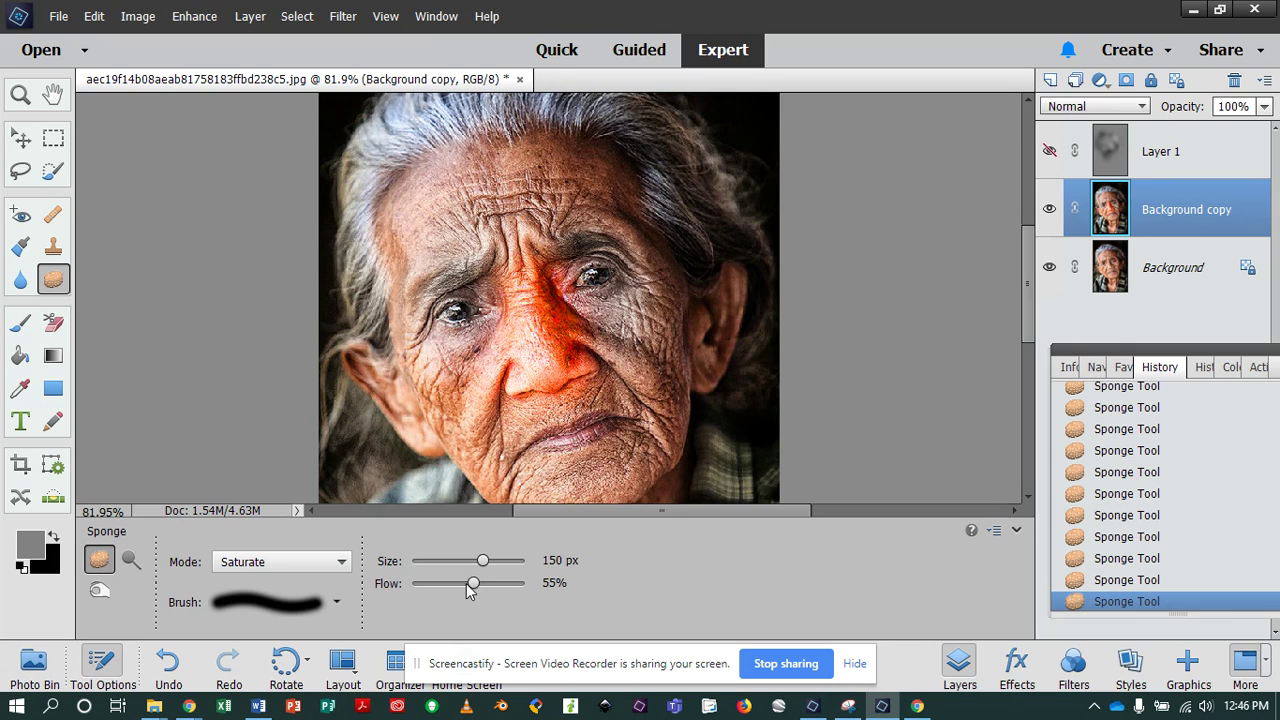
{"action": "left_click_drag", "start_coordinate": [444, 584], "coordinate": [437, 583]}
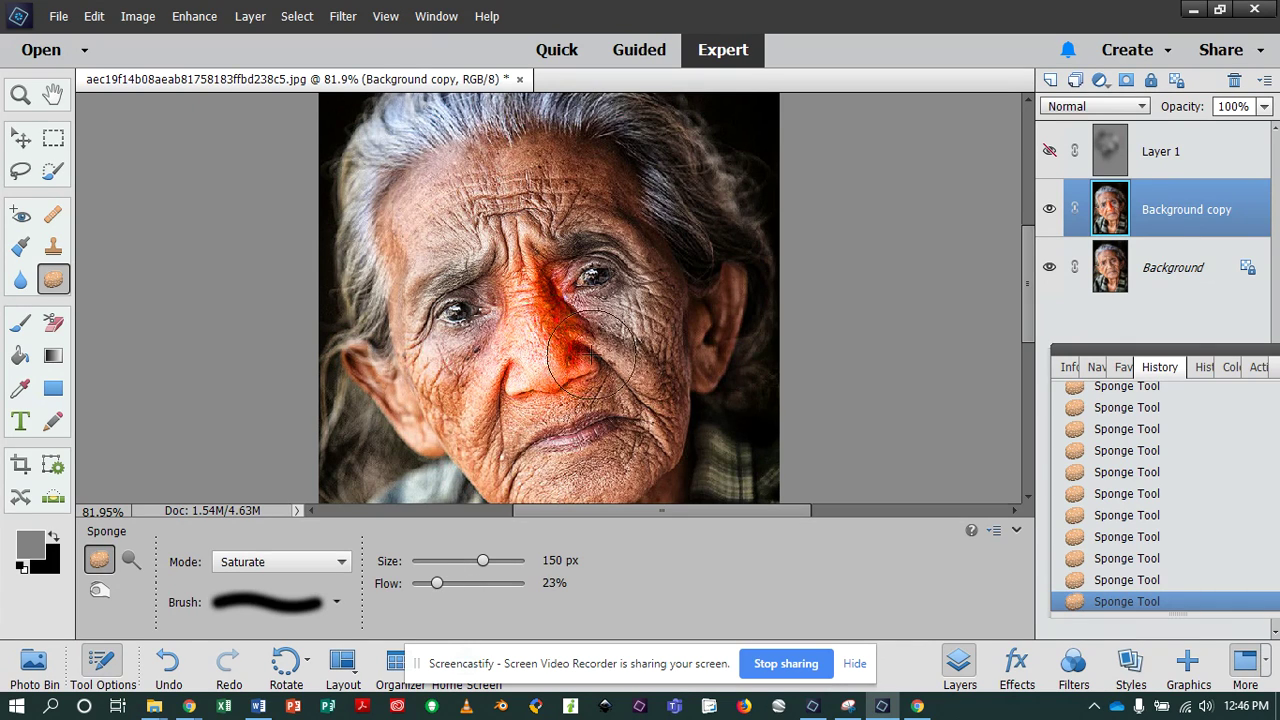
{"action": "mouse_move", "coordinate": [641, 283]}
{"action": "left_mouse_down"}
{"action": "mouse_move", "coordinate": [646, 310]}
{"action": "mouse_move", "coordinate": [420, 326]}
{"action": "mouse_move", "coordinate": [425, 345]}
{"action": "mouse_move", "coordinate": [510, 192]}
{"action": "mouse_move", "coordinate": [530, 432]}
{"action": "mouse_move", "coordinate": [575, 445]}
{"action": "mouse_move", "coordinate": [680, 386]}
{"action": "mouse_move", "coordinate": [615, 428]}
{"action": "mouse_move", "coordinate": [592, 410]}
{"action": "mouse_move", "coordinate": [656, 390]}
{"action": "mouse_move", "coordinate": [636, 387]}
{"action": "mouse_move", "coordinate": [668, 358]}
{"action": "mouse_move", "coordinate": [650, 336]}
{"action": "mouse_move", "coordinate": [659, 316]}
{"action": "mouse_move", "coordinate": [500, 378]}
{"action": "mouse_move", "coordinate": [418, 342]}
{"action": "mouse_move", "coordinate": [468, 485]}
{"action": "left_mouse_up"}
Step: Set the Sponge tool to Desaturate mode at 18% flow, and show Layer 1 again above Background copy
{"action": "left_click_drag", "start_coordinate": [438, 583], "coordinate": [431, 583]}
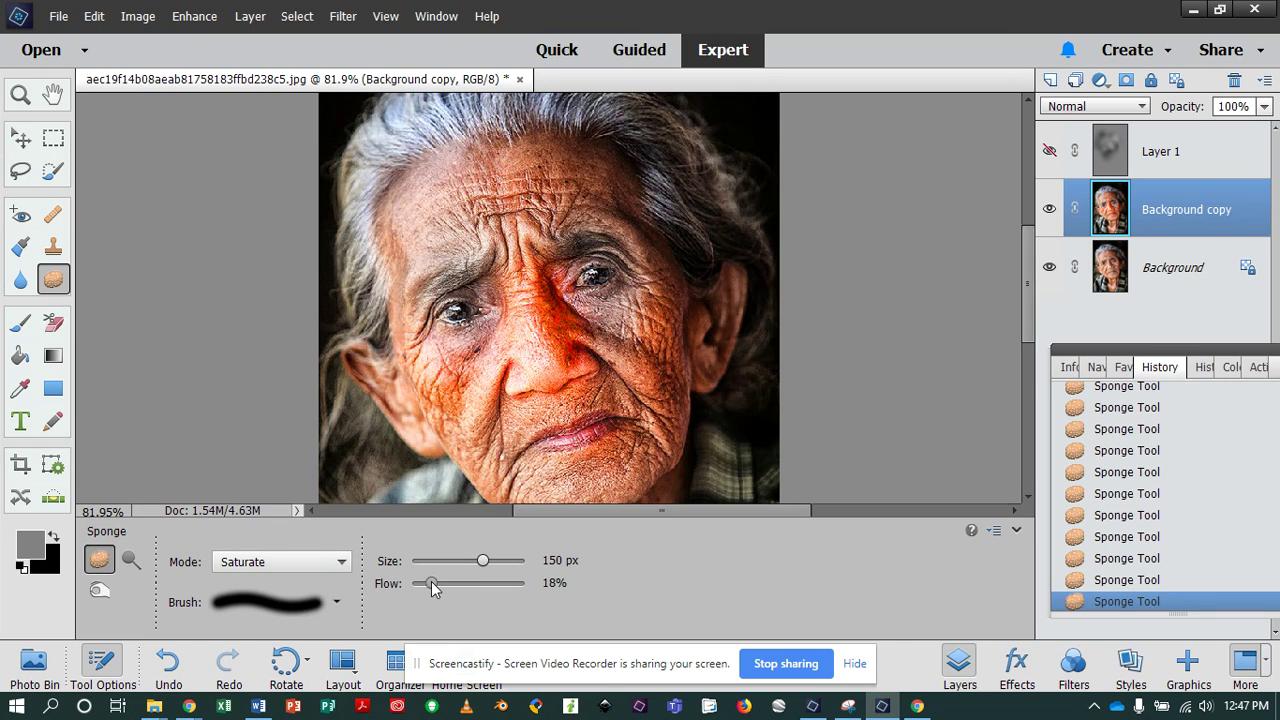
{"action": "left_click", "coordinate": [333, 566]}
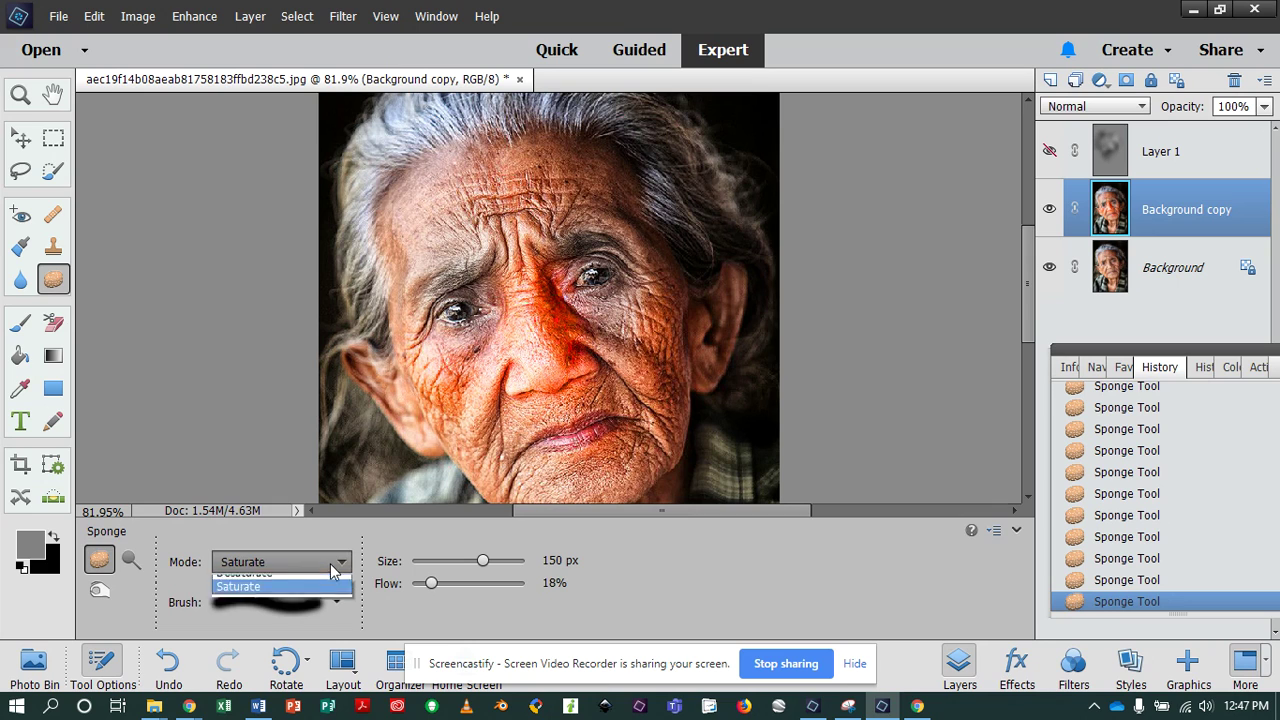
{"action": "left_click", "coordinate": [290, 583]}
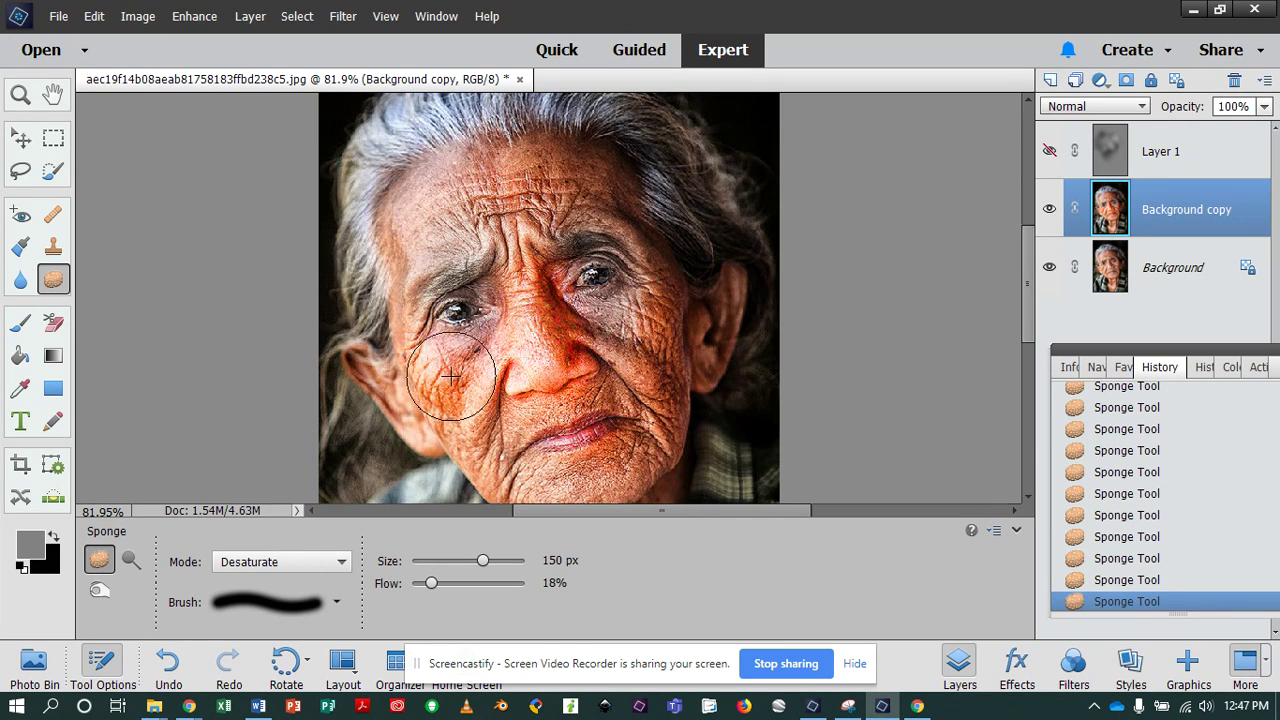
{"action": "left_click", "coordinate": [1052, 211]}
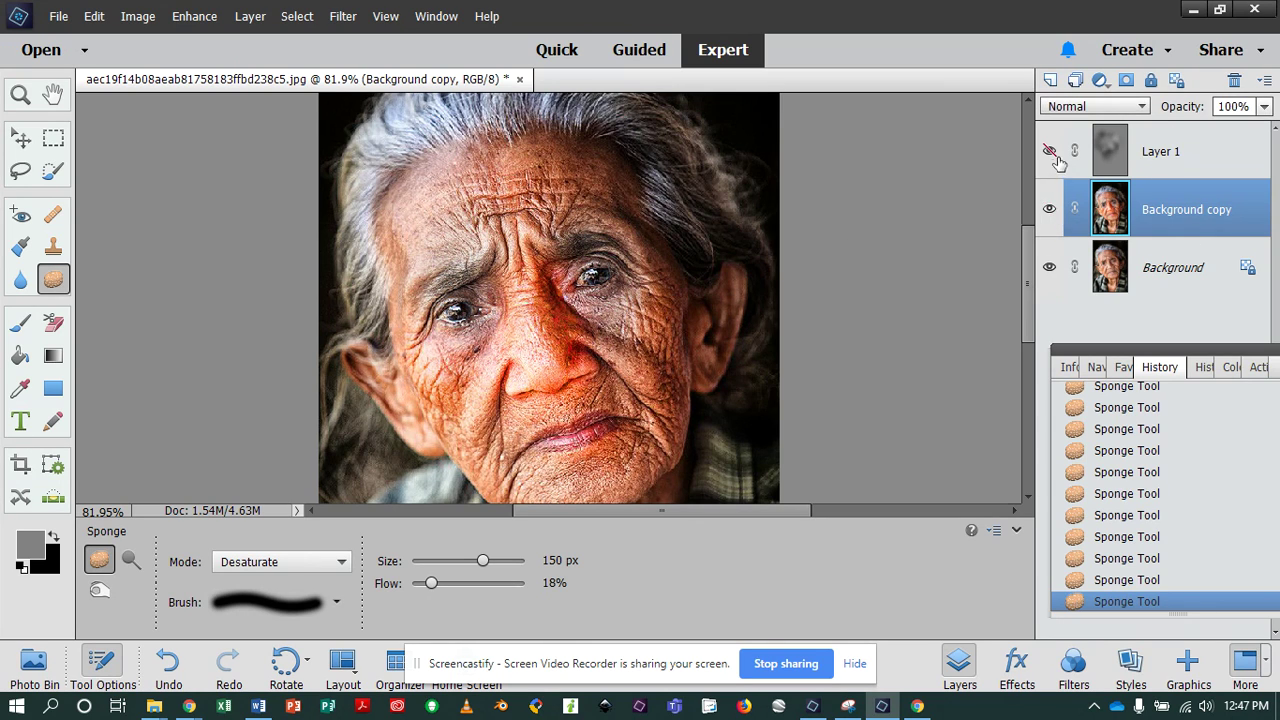
{"action": "left_click", "coordinate": [1051, 152]}
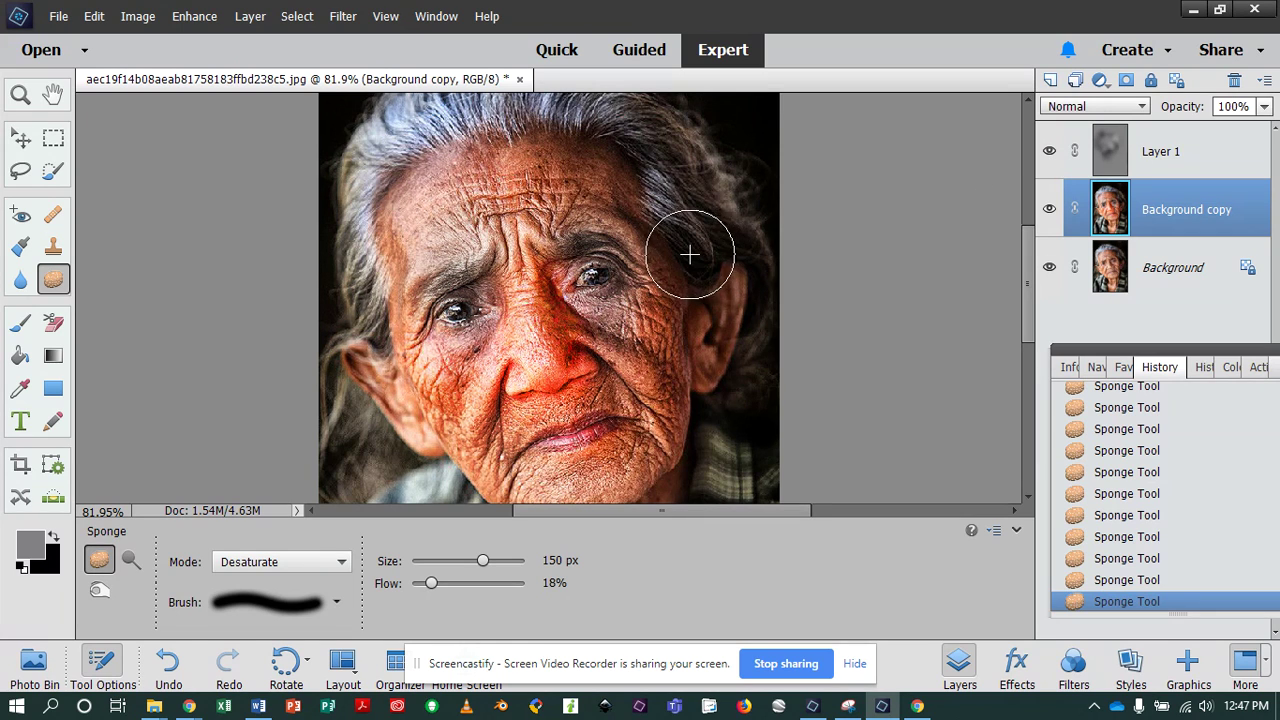